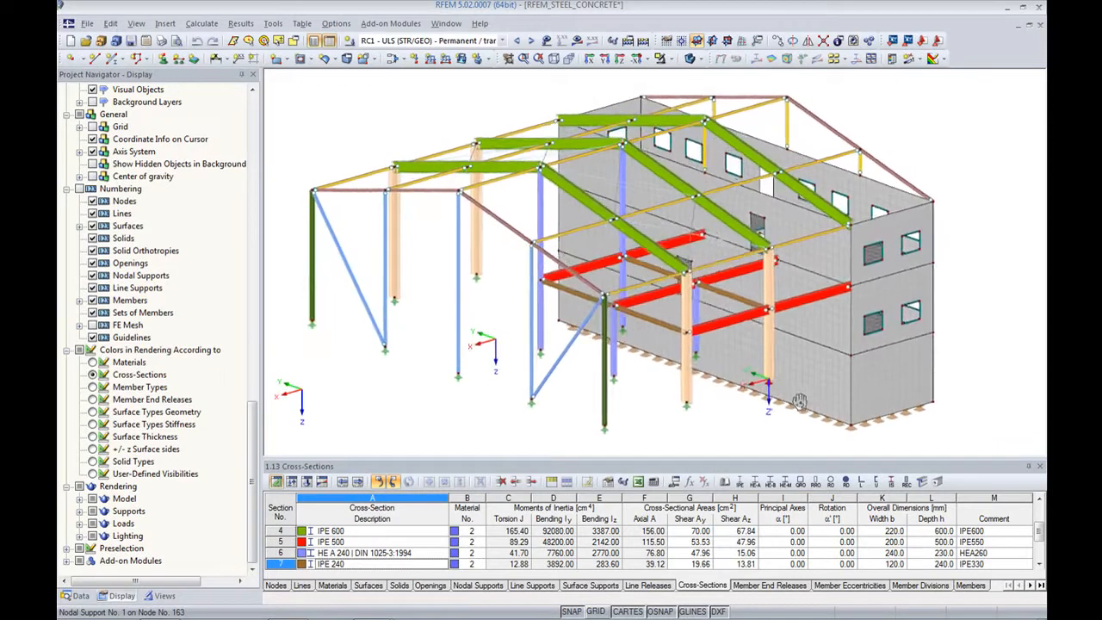
- Export the building model in Bentley ISM format to a new ISM file named RFEM_STEEL_CONCRETE, using the set of member representation
{"action": "scroll", "coordinate": [719, 336], "scroll_direction": "up", "scroll_amount": 3}
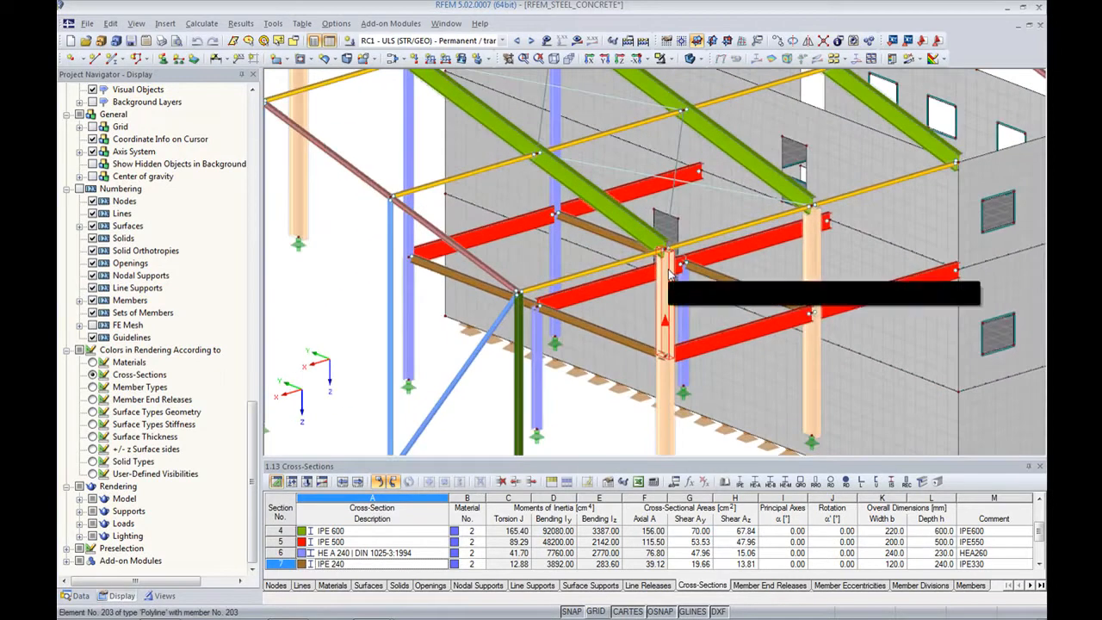
{"action": "scroll", "coordinate": [670, 273], "scroll_direction": "down", "scroll_amount": 4}
{"action": "scroll", "coordinate": [699, 293], "scroll_direction": "up", "scroll_amount": 2}
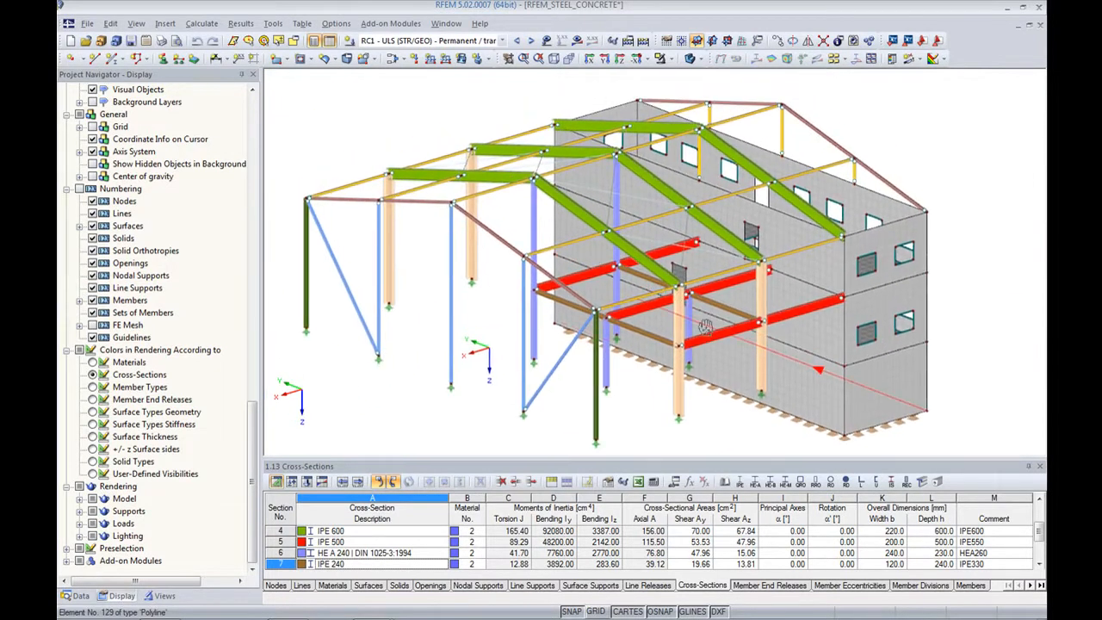
{"action": "left_click", "coordinate": [87, 23]}
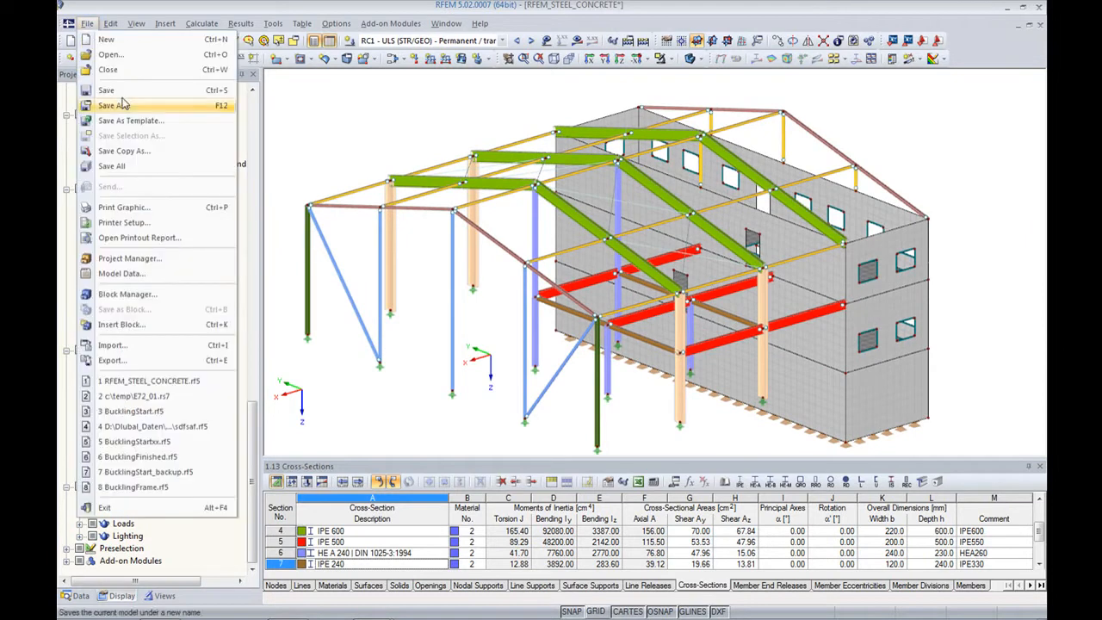
{"action": "left_click", "coordinate": [140, 360]}
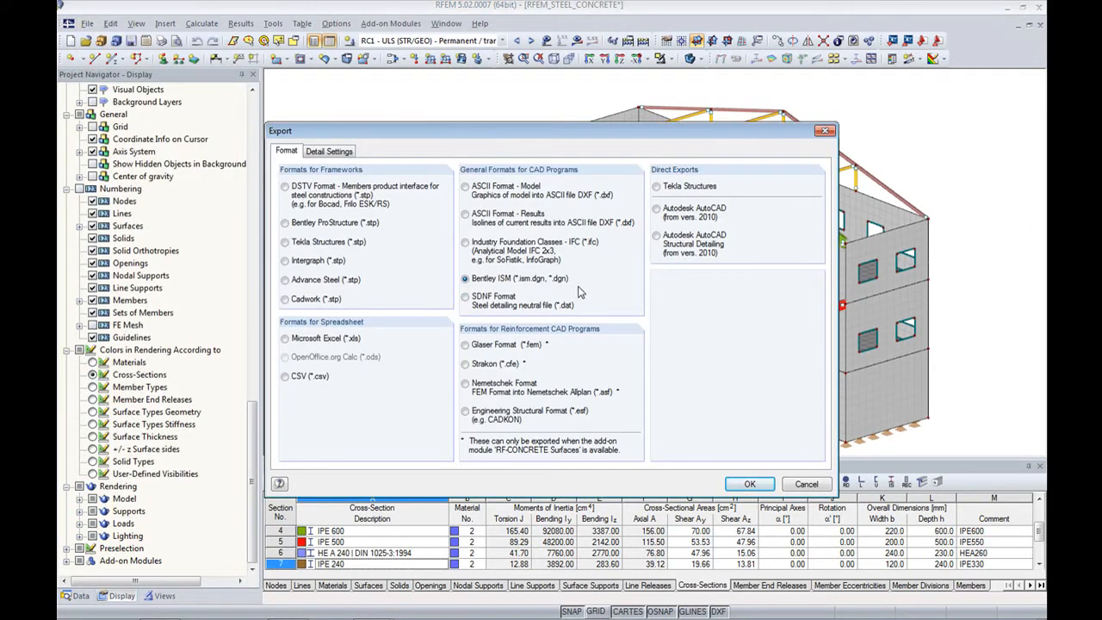
{"action": "left_click", "coordinate": [748, 483]}
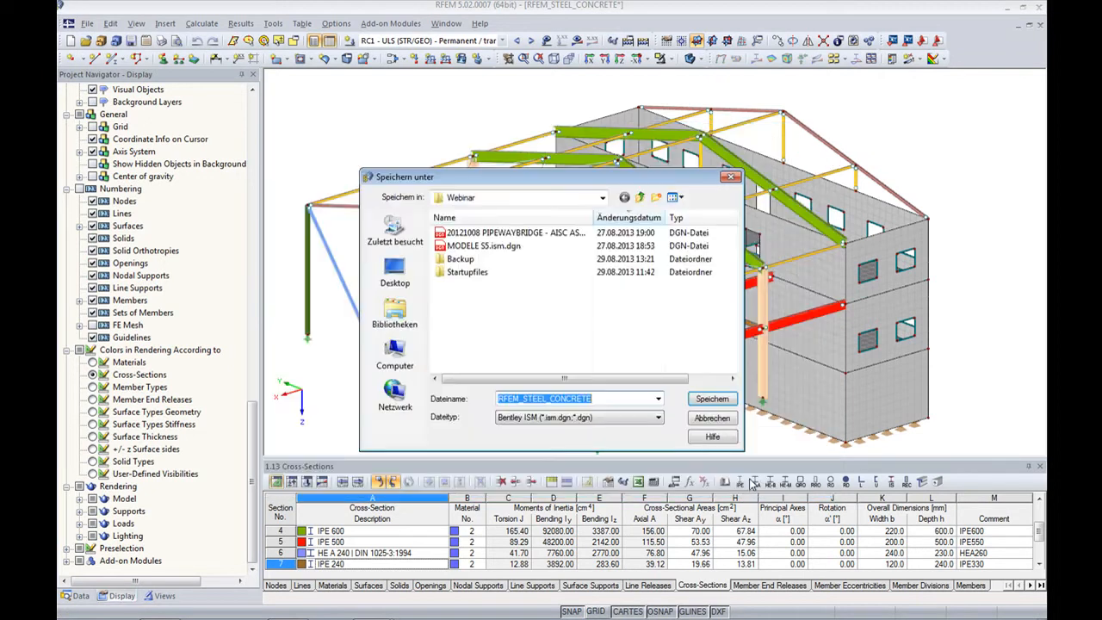
{"action": "left_click", "coordinate": [709, 401]}
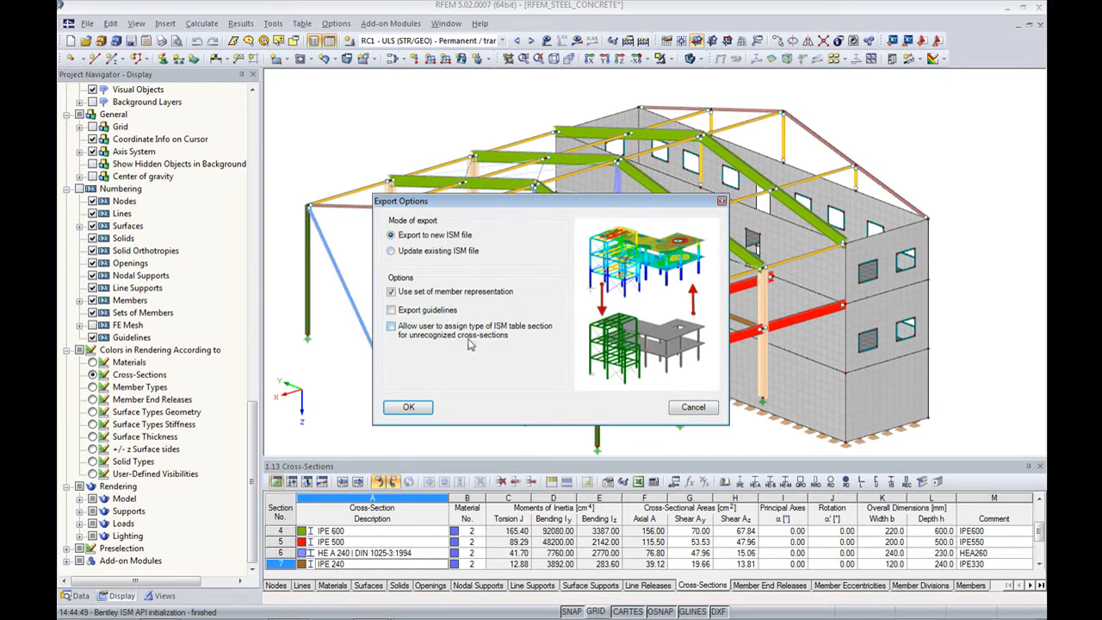
{"action": "left_click", "coordinate": [410, 408]}
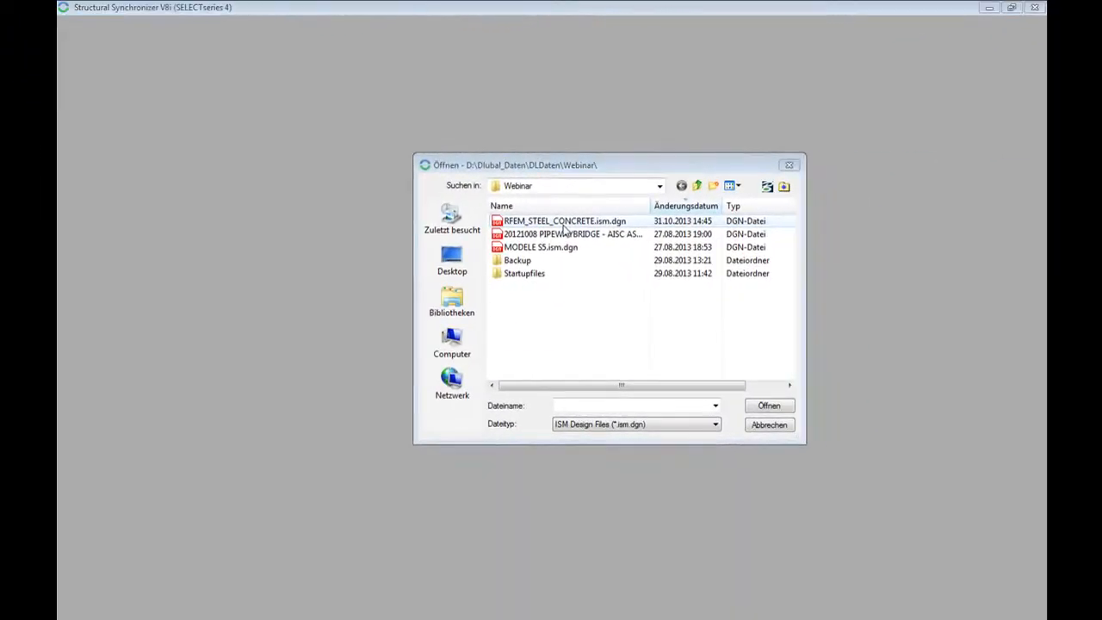
- Open the exported RFEM_STEEL_CONCRETE.ism.dgn file in Structural Synchronizer
{"action": "left_click", "coordinate": [563, 221]}
{"action": "left_click", "coordinate": [768, 408]}
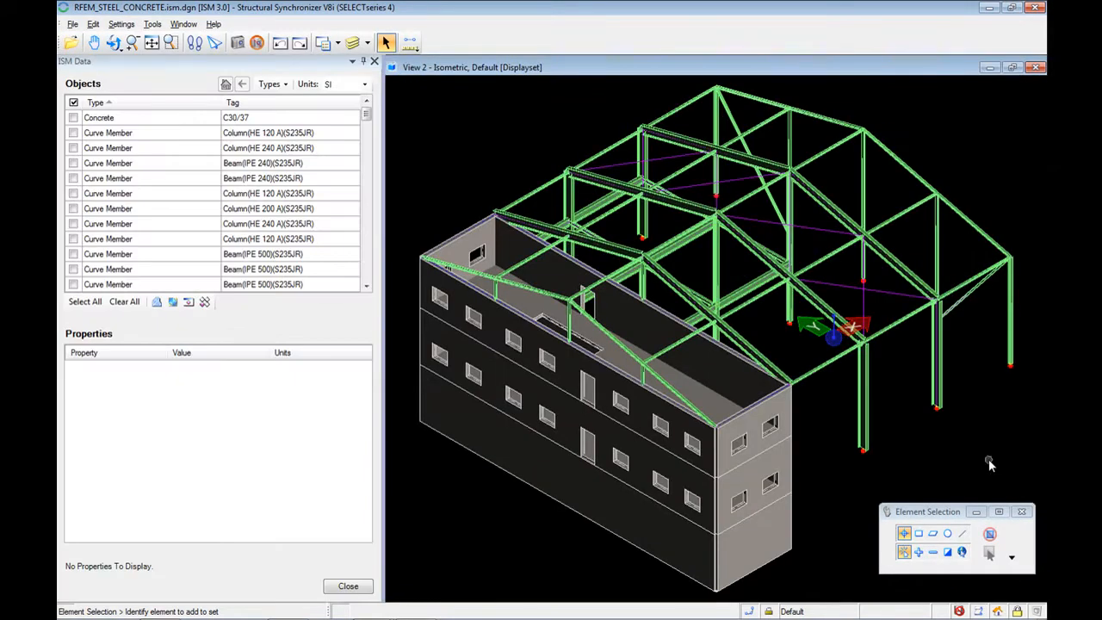
- Inspect the ISM properties of the hall's corner column, the adjacent diagonal brace, the lower concrete wall and the support at the brace's foot
{"action": "left_click", "coordinate": [114, 46]}
{"action": "left_click_drag", "start_coordinate": [555, 496], "coordinate": [815, 512]}
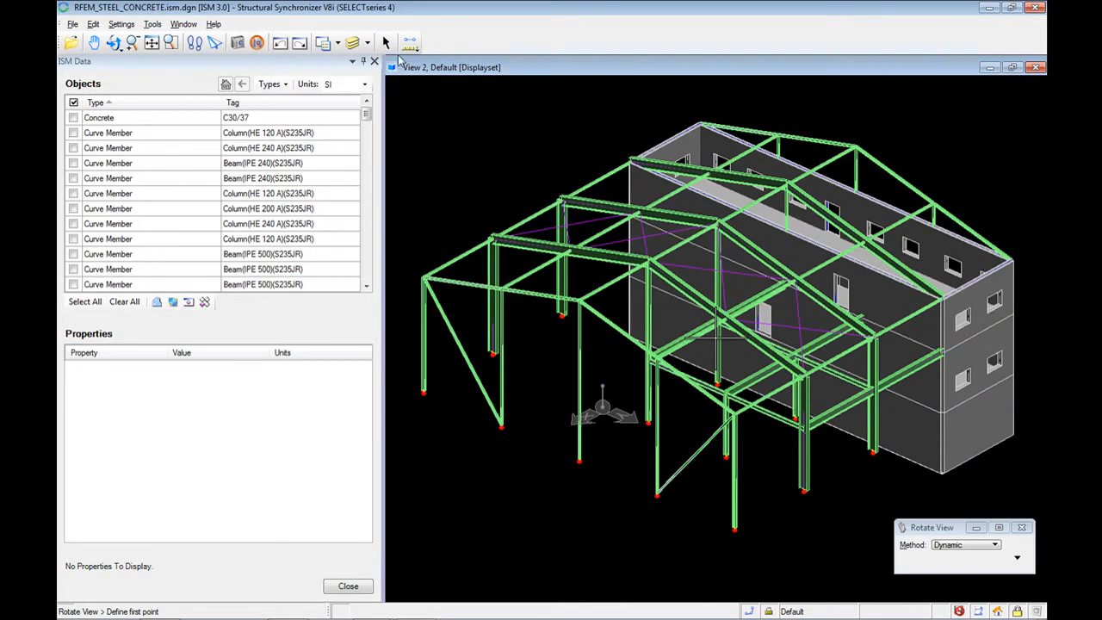
{"action": "left_click", "coordinate": [386, 42]}
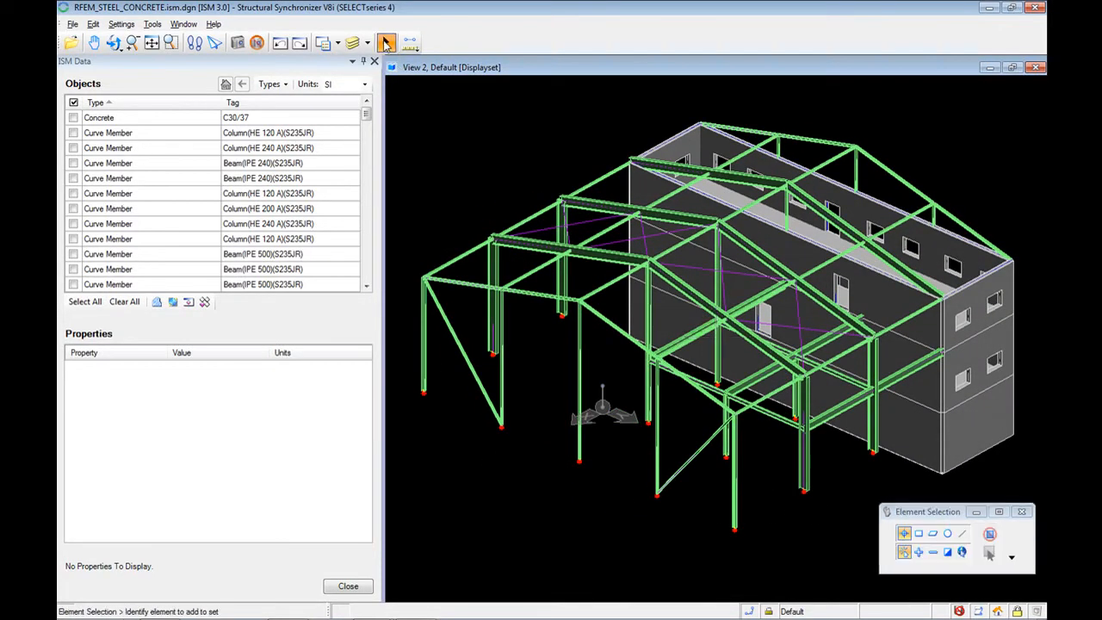
{"action": "left_click", "coordinate": [421, 351]}
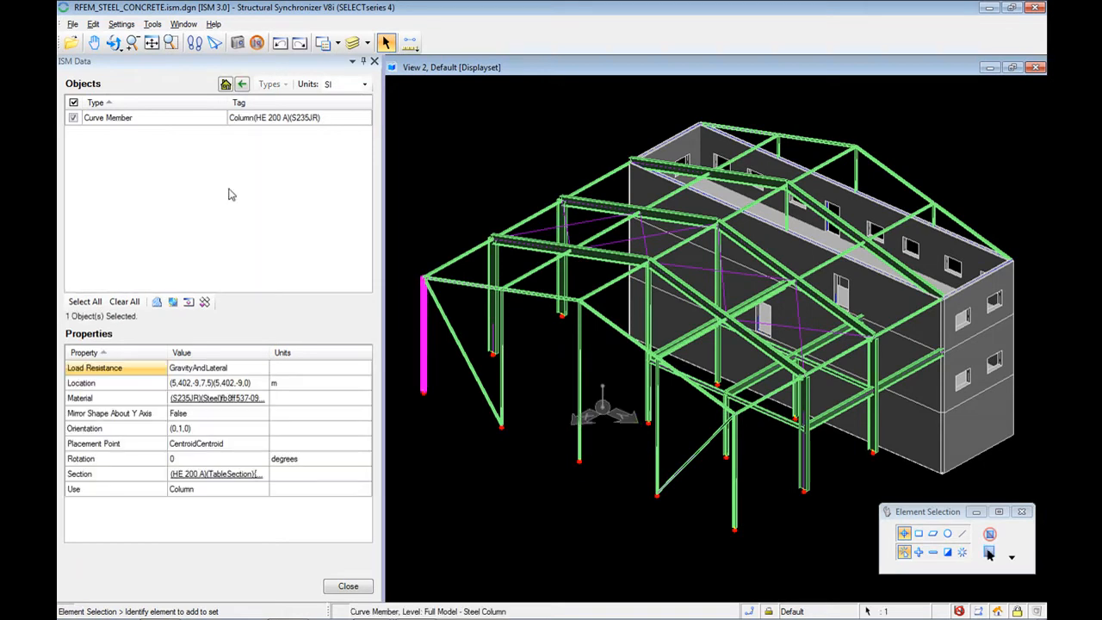
{"action": "left_click", "coordinate": [468, 368]}
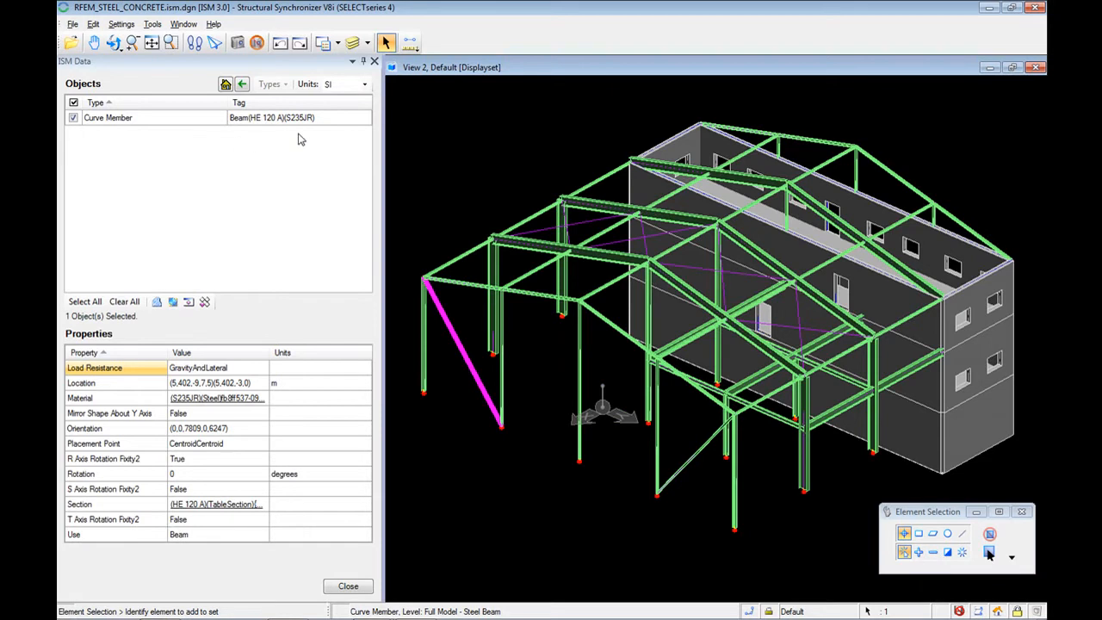
{"action": "left_click", "coordinate": [912, 455]}
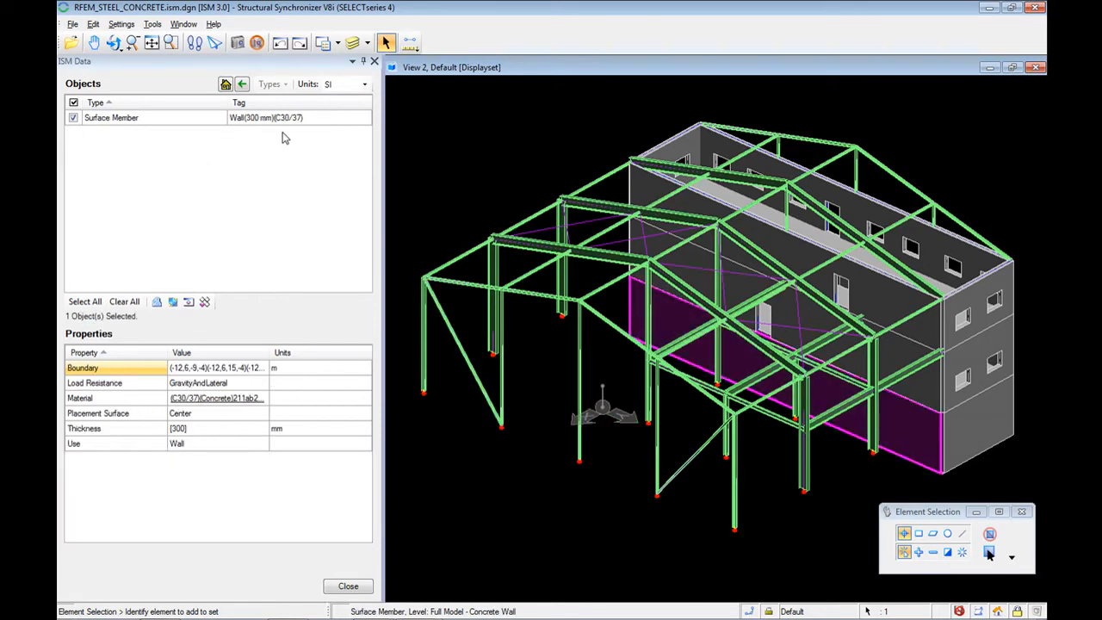
{"action": "left_click", "coordinate": [501, 425]}
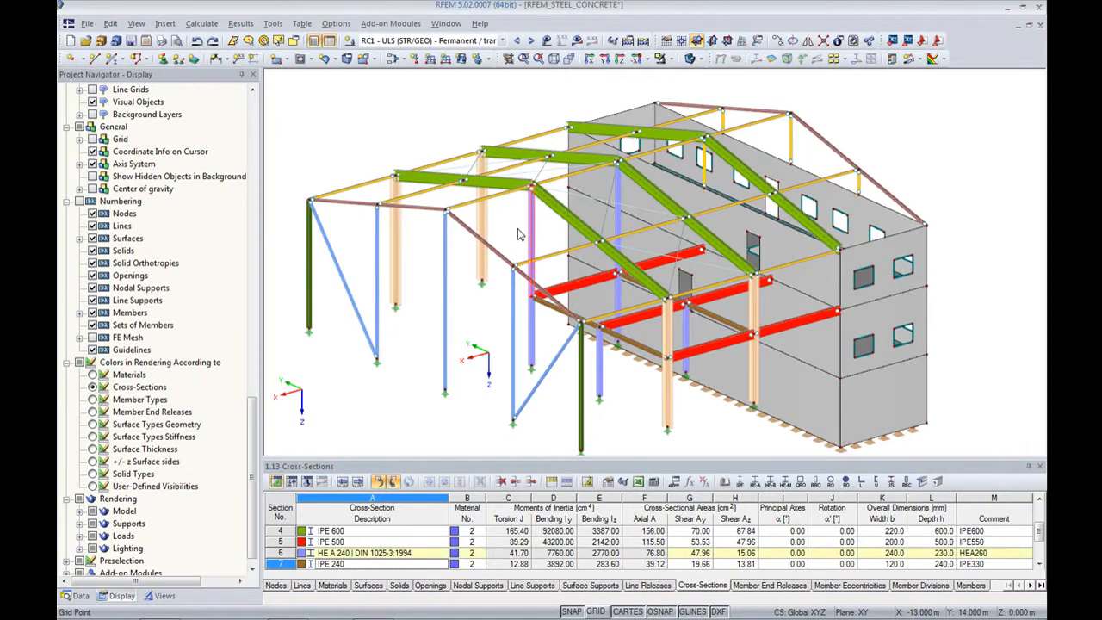
- Back in RFEM, delete the selected upper column segment and set up a new member with properties imported from an existing roof brace
{"action": "middle_click_drag", "start_coordinate": [609, 402], "coordinate": [478, 392], "text": "ctrl"}
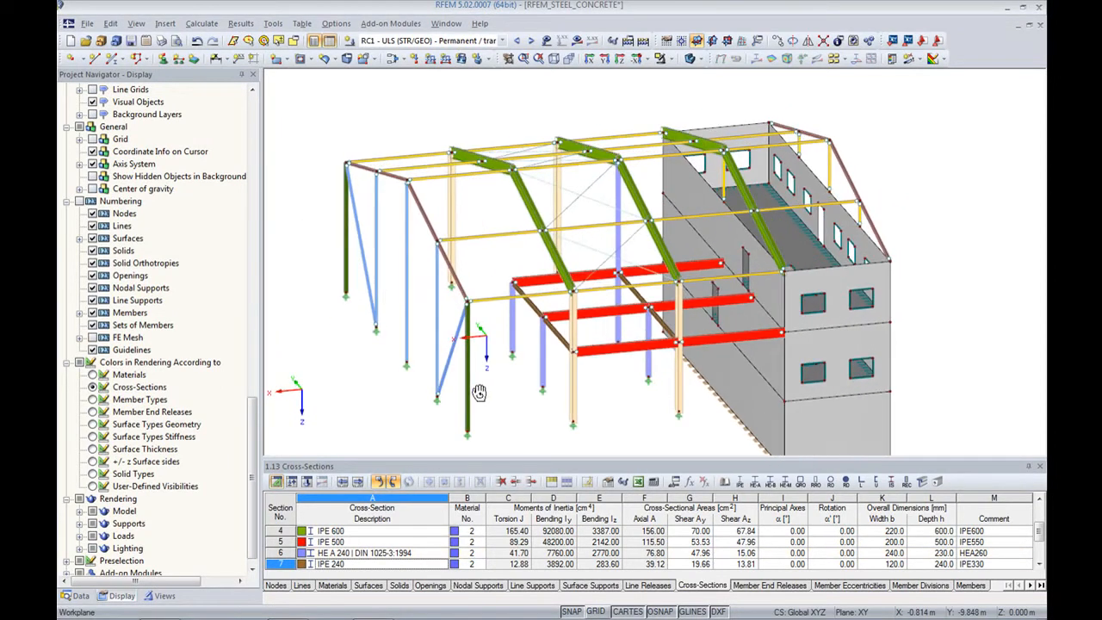
{"action": "left_click", "coordinate": [111, 58]}
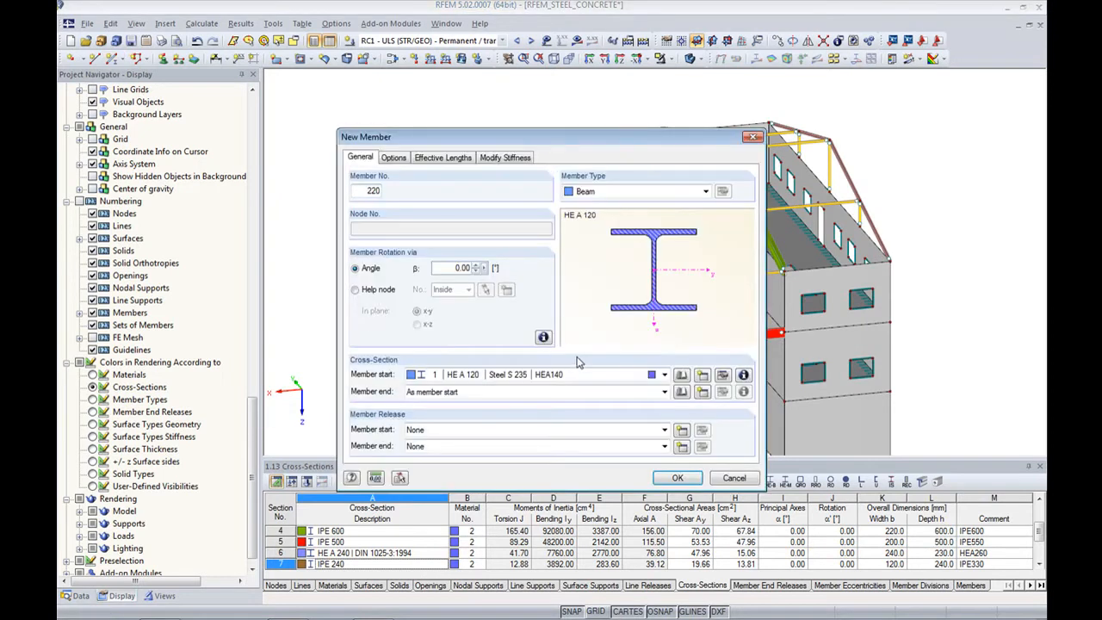
{"action": "left_click", "coordinate": [399, 479]}
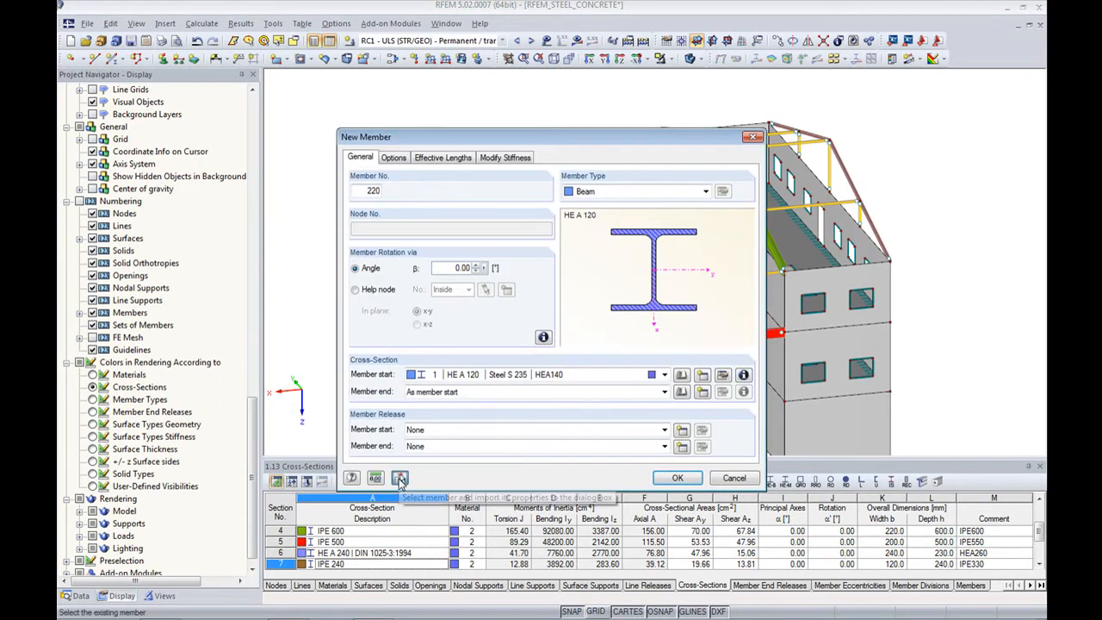
{"action": "left_click", "coordinate": [579, 211]}
{"action": "left_click", "coordinate": [678, 477]}
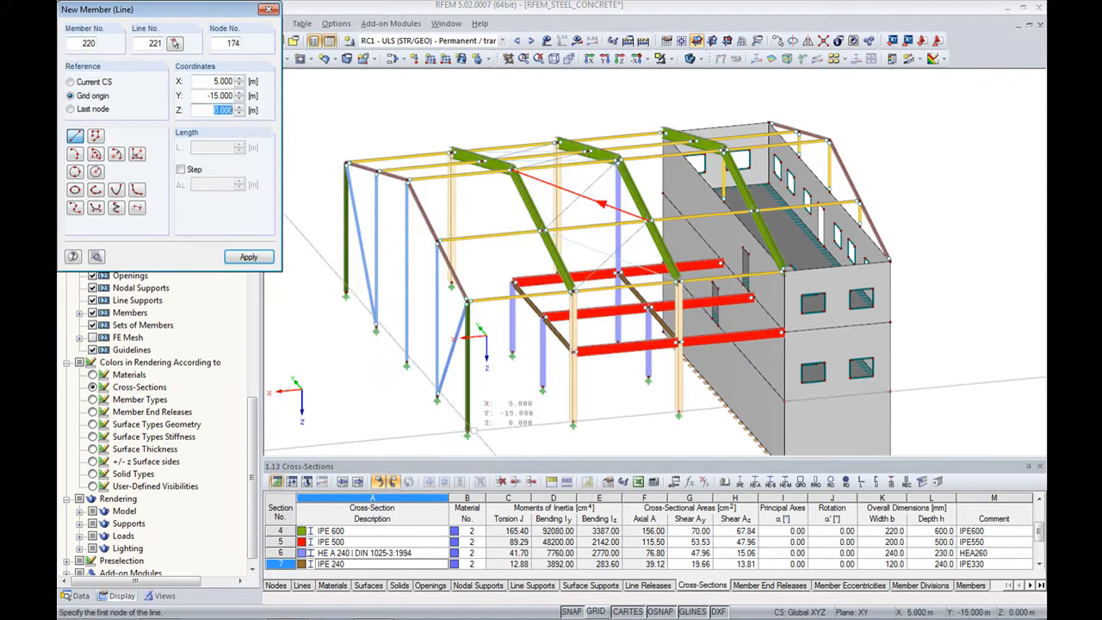
- Draw two crossing diagonal brace members between the front corner column and the neighbouring frame column, spanning from base to eaves
{"action": "left_click", "coordinate": [467, 428]}
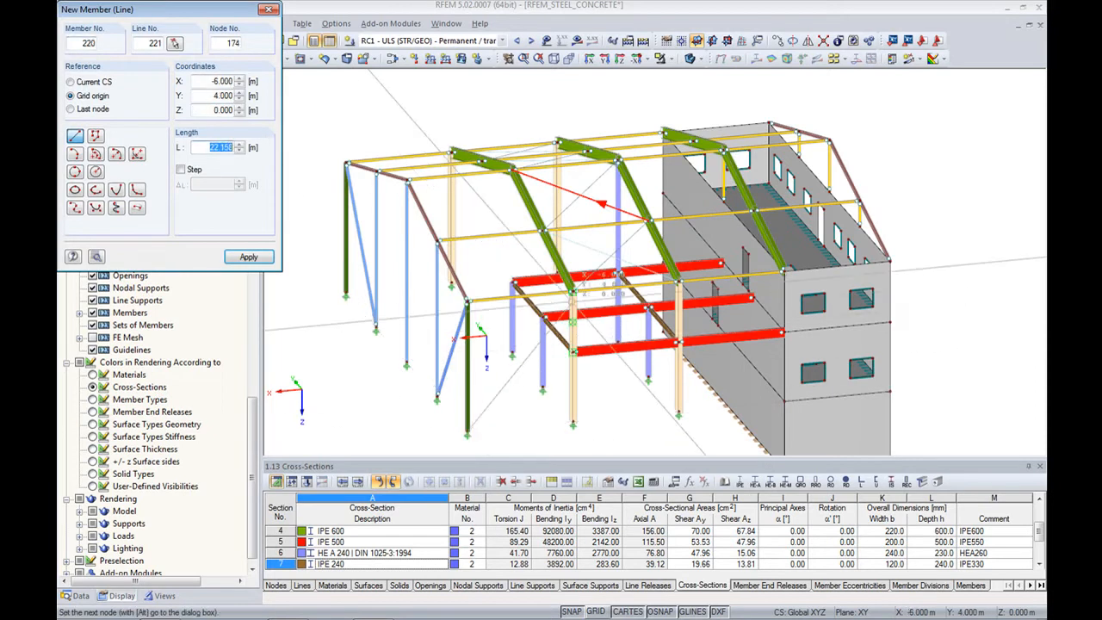
{"action": "left_click", "coordinate": [572, 292]}
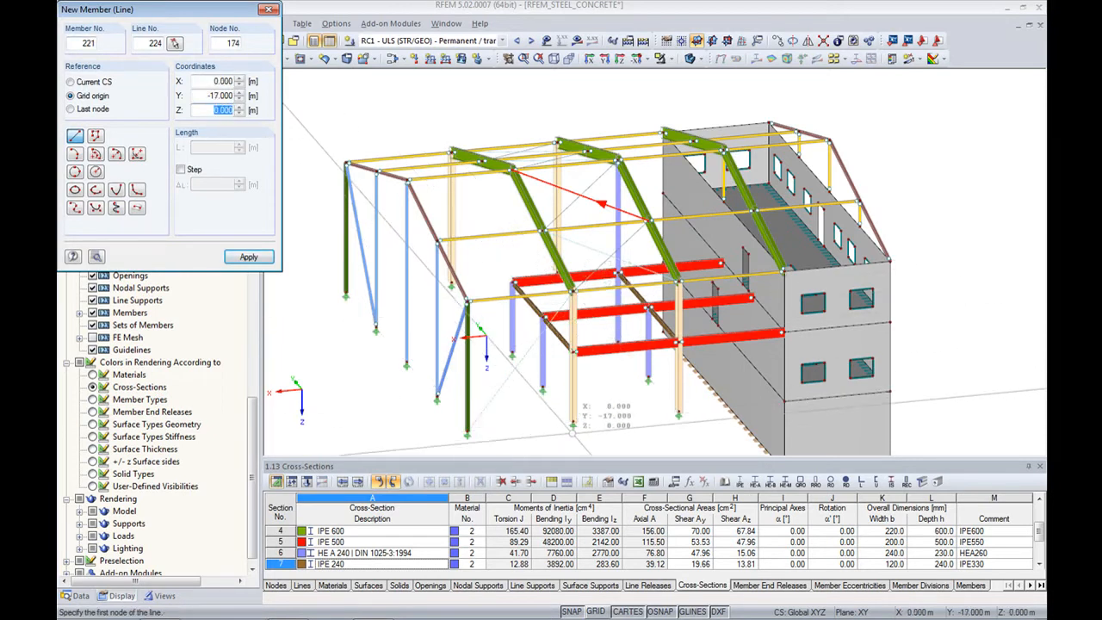
{"action": "left_click", "coordinate": [572, 424]}
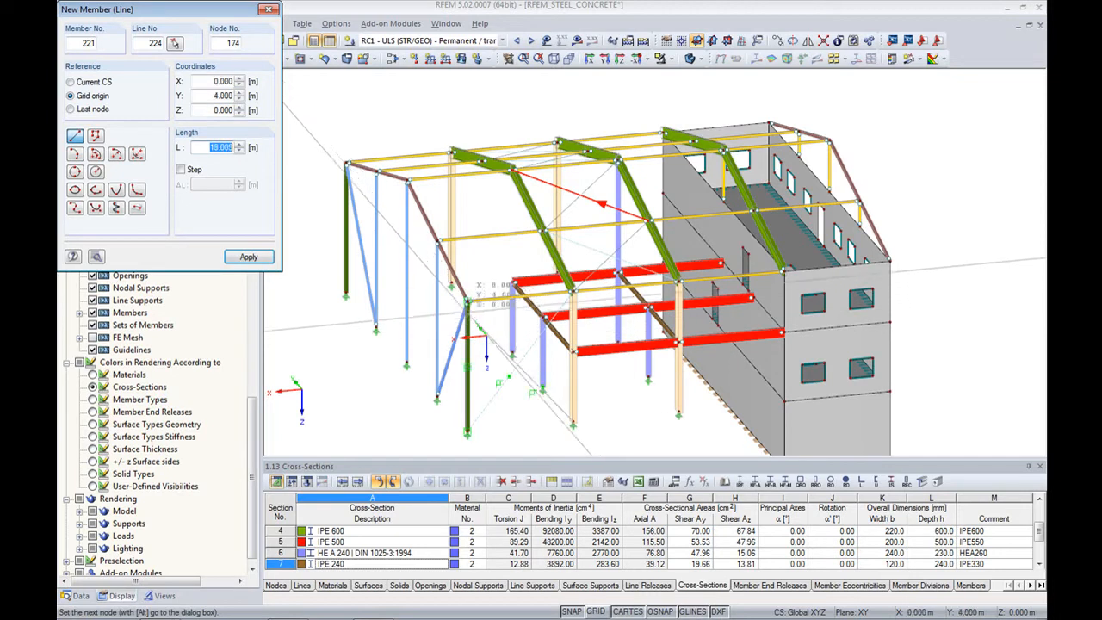
{"action": "left_click", "coordinate": [468, 301]}
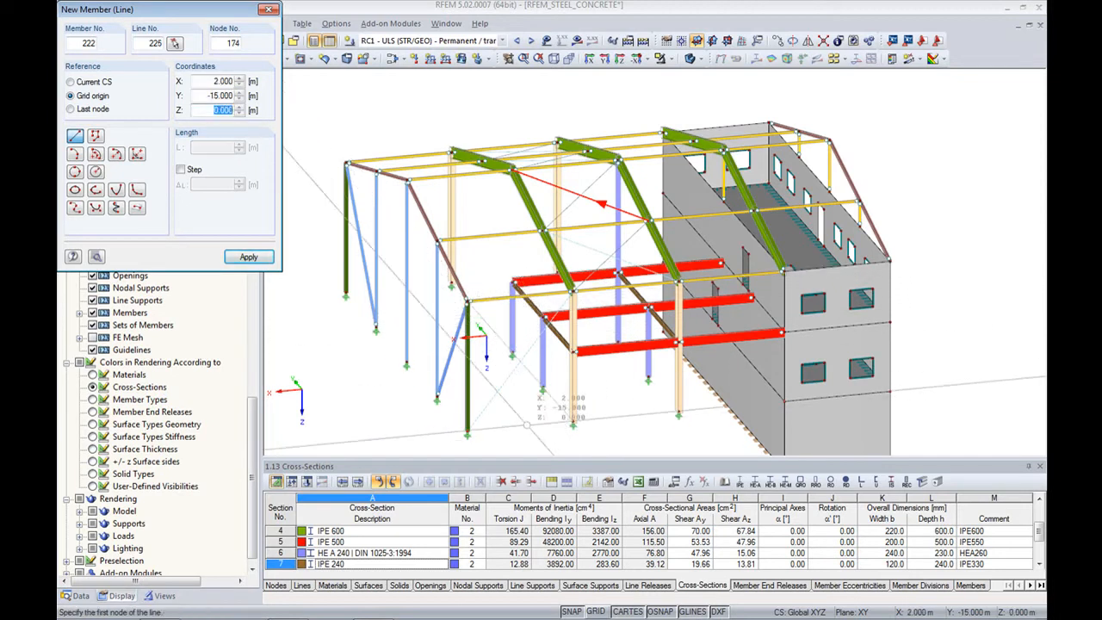
{"action": "right_click", "coordinate": [526, 421]}
- Copy the pair of crossing wall braces to the matching end bay on the opposite side of the hall
{"action": "middle_click_drag", "start_coordinate": [526, 421], "coordinate": [470, 448], "text": "ctrl"}
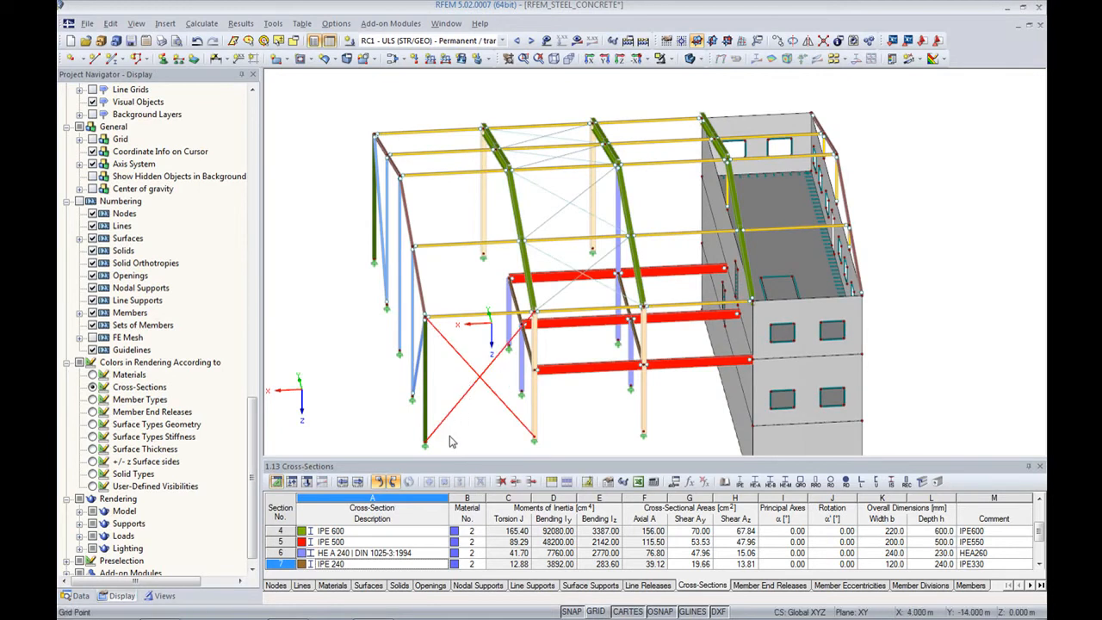
{"action": "left_click", "coordinate": [518, 422]}
{"action": "left_click_drag", "start_coordinate": [518, 422], "coordinate": [482, 257], "text": "ctrl"}
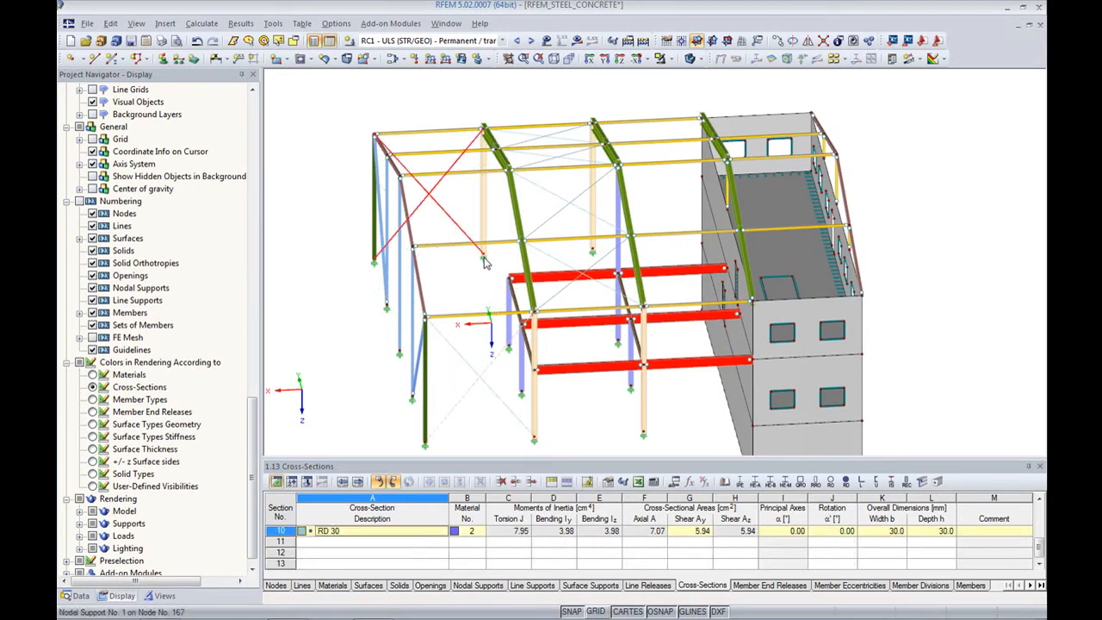
- Export the modified model in Bentley ISM format to RFEM_STEEL_CONCRETE.ism.dgn, using the mode that updates the existing ISM file
{"action": "middle_click_drag", "start_coordinate": [455, 392], "coordinate": [677, 387], "text": "ctrl"}
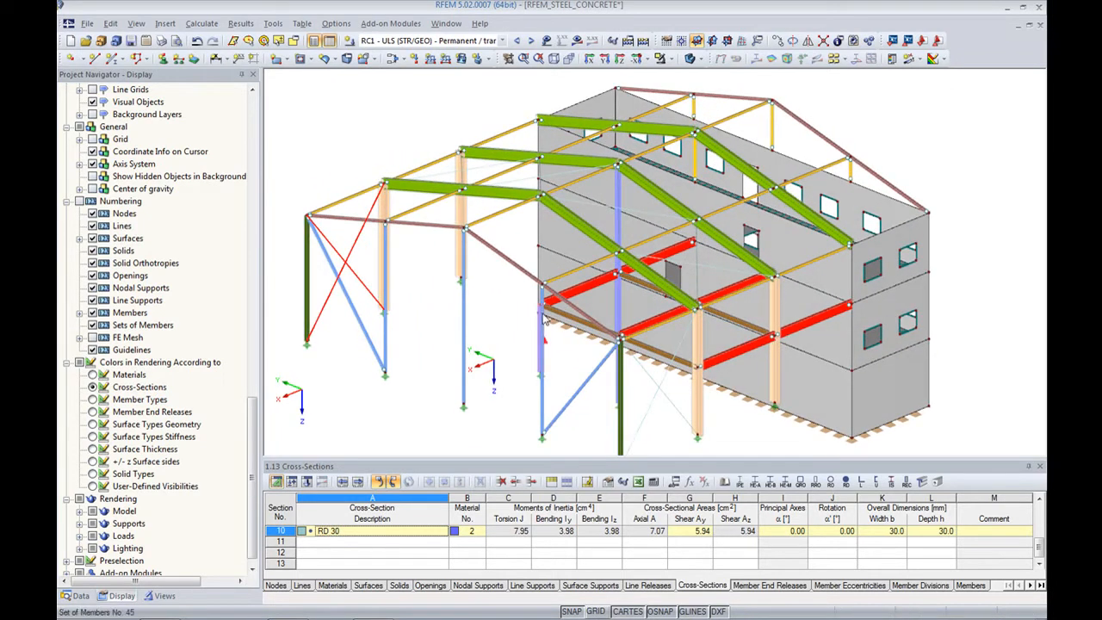
{"action": "left_click", "coordinate": [88, 24]}
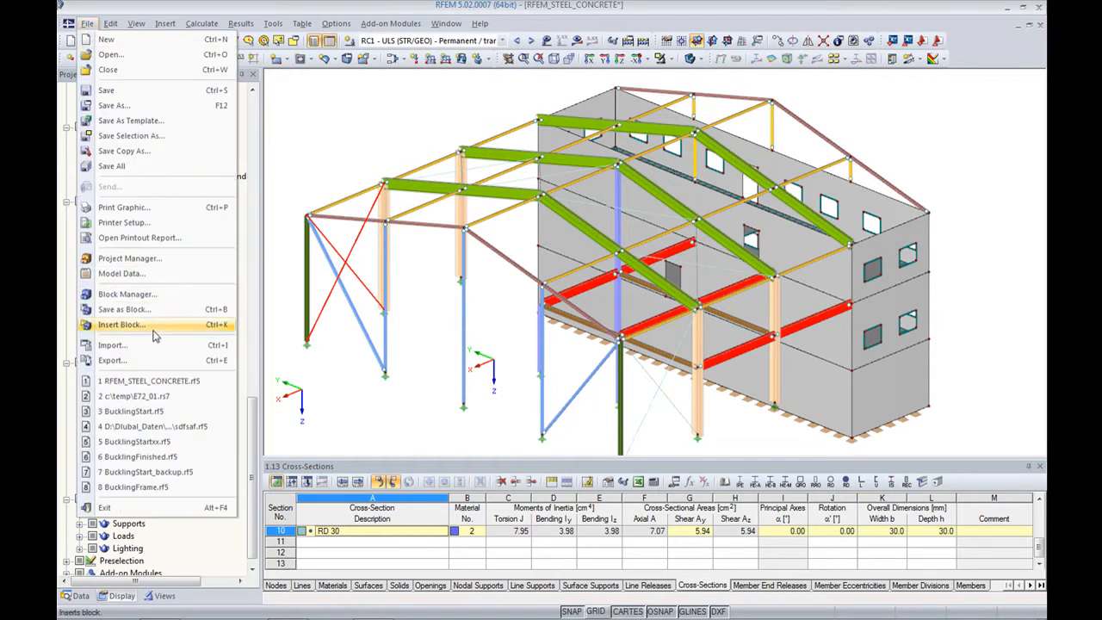
{"action": "left_click", "coordinate": [121, 360]}
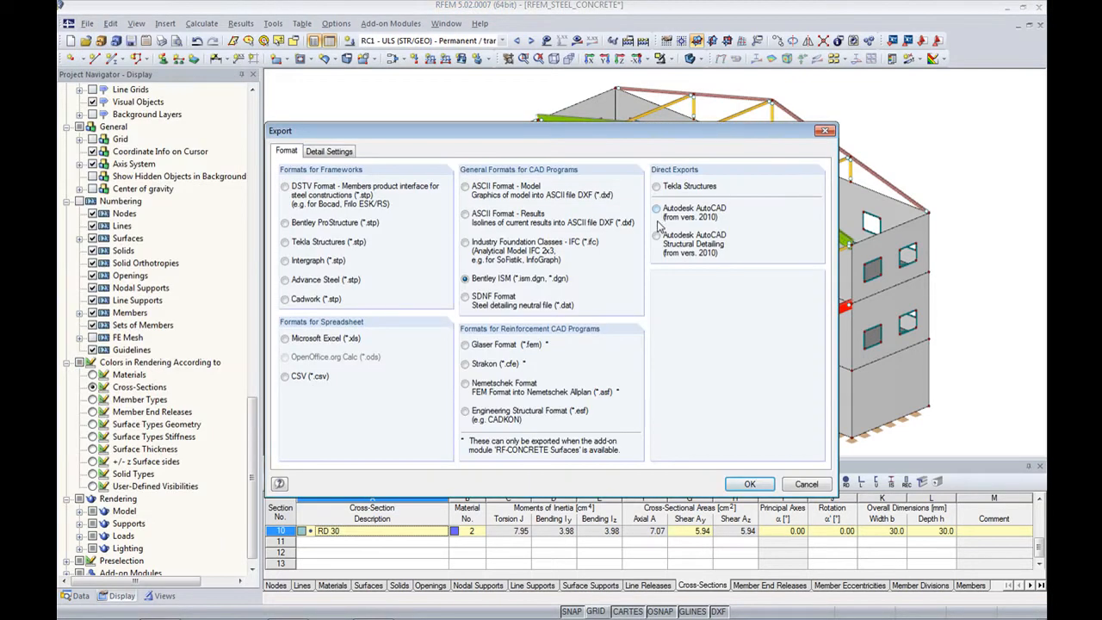
{"action": "left_click", "coordinate": [750, 484]}
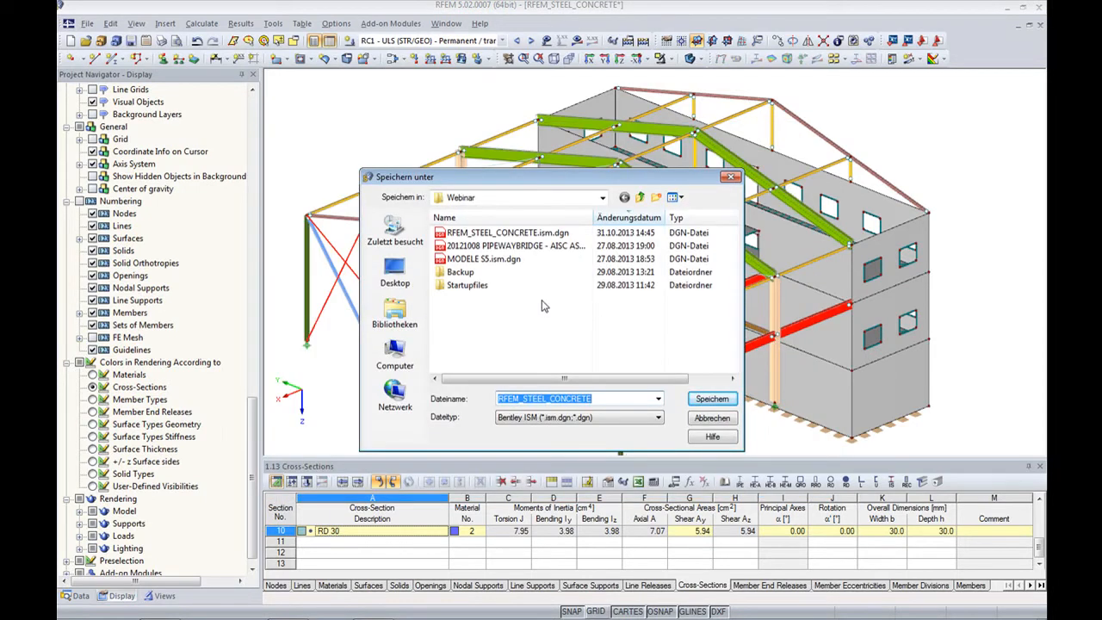
{"action": "left_click", "coordinate": [540, 233]}
{"action": "left_click", "coordinate": [712, 400]}
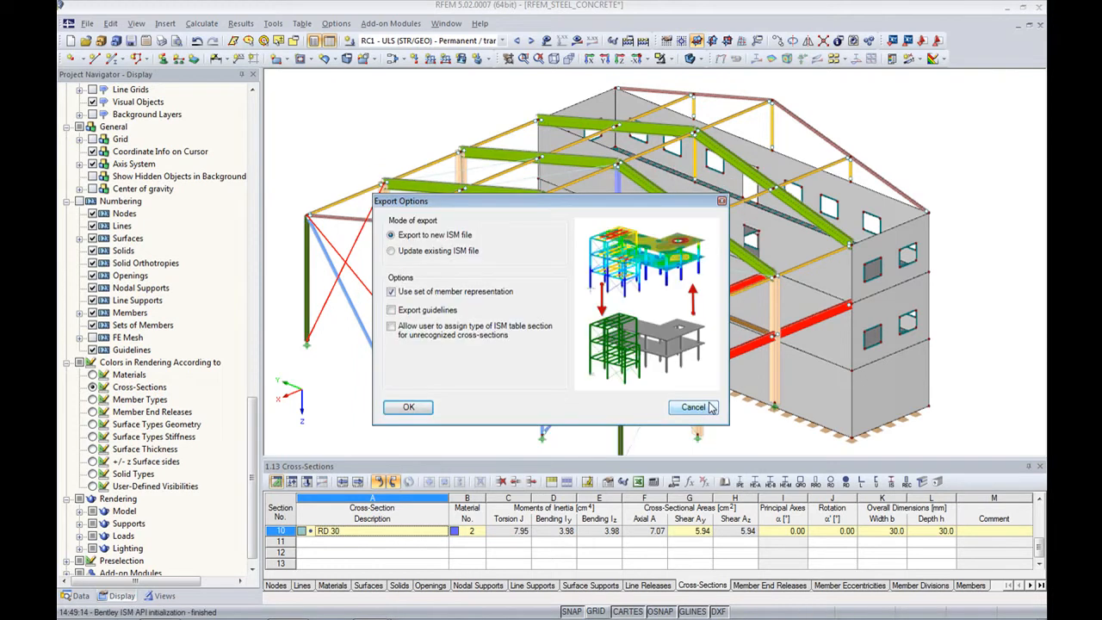
{"action": "left_click", "coordinate": [419, 255]}
{"action": "left_click", "coordinate": [409, 408]}
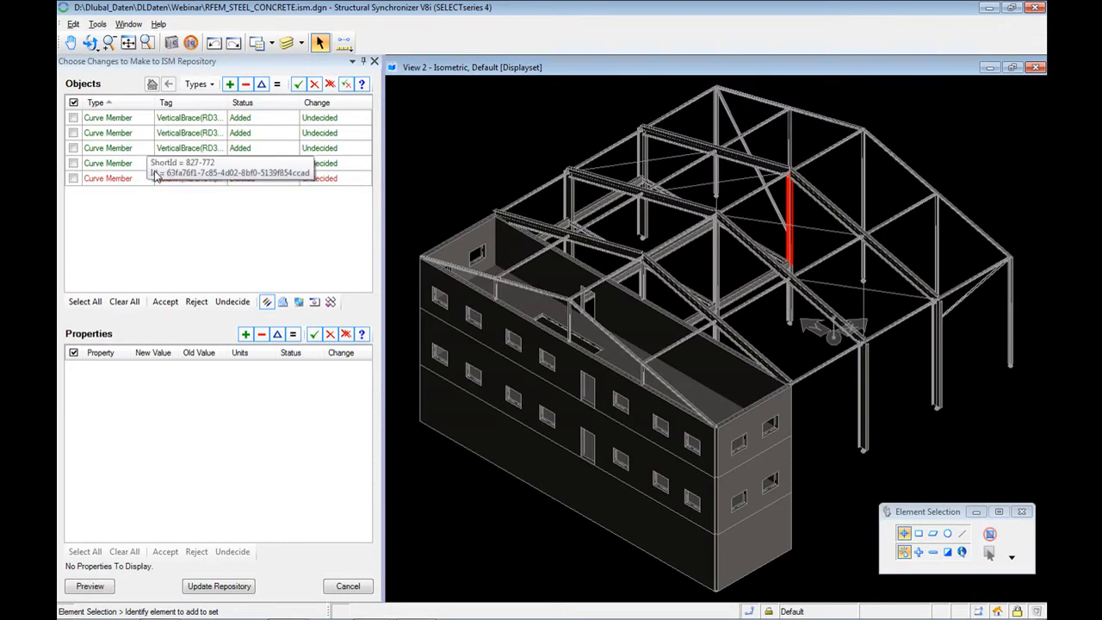
- Accept all listed object changes, covering the added vertical braces and the deleted column, and preview them in the model
{"action": "left_click", "coordinate": [84, 301]}
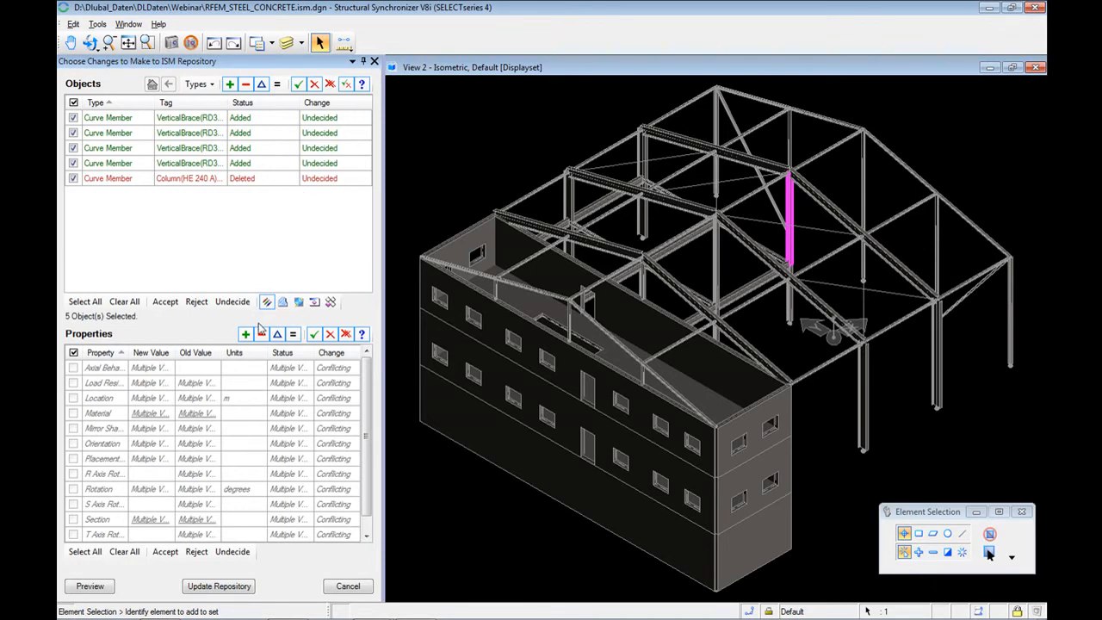
{"action": "left_click", "coordinate": [165, 302]}
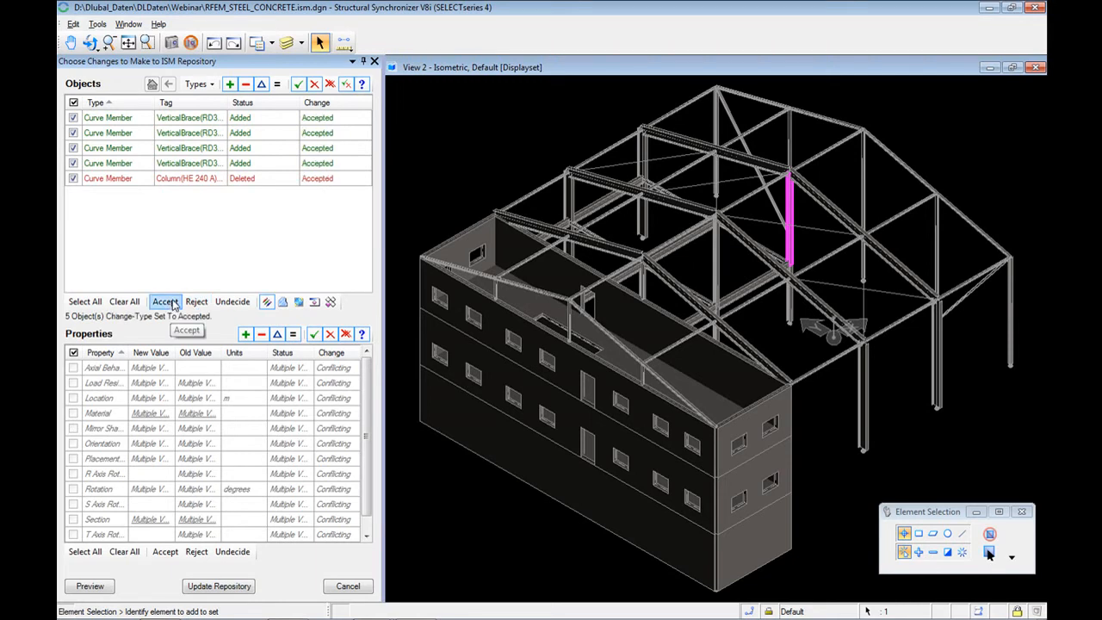
{"action": "left_click", "coordinate": [89, 586]}
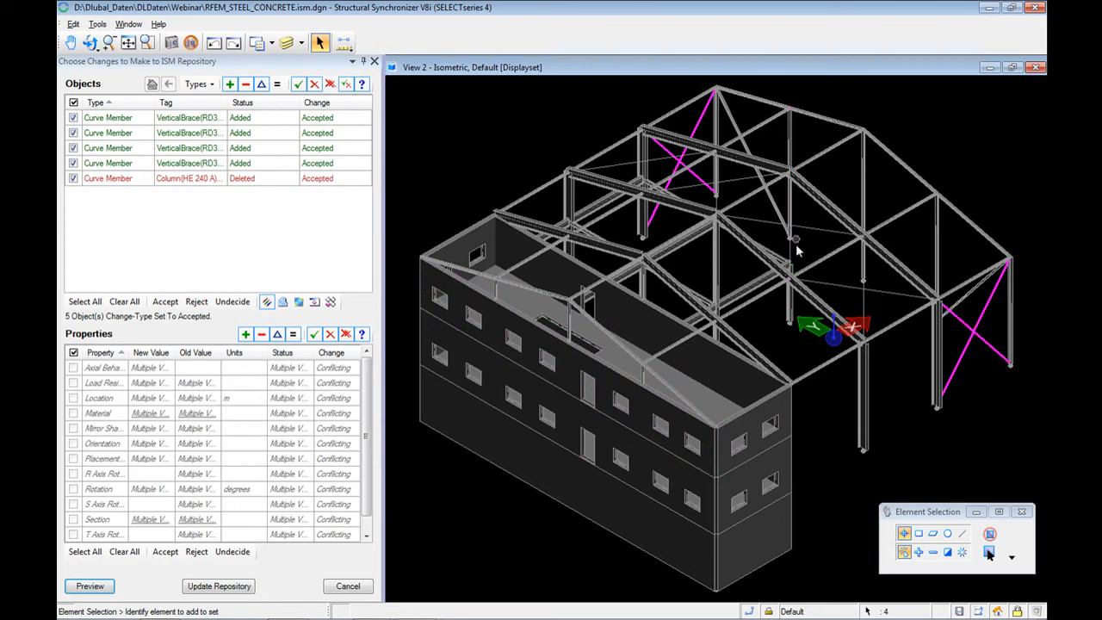
- Update the ISM repository with a change description that records the added bracing and "Removed Column"
{"action": "left_click", "coordinate": [245, 591]}
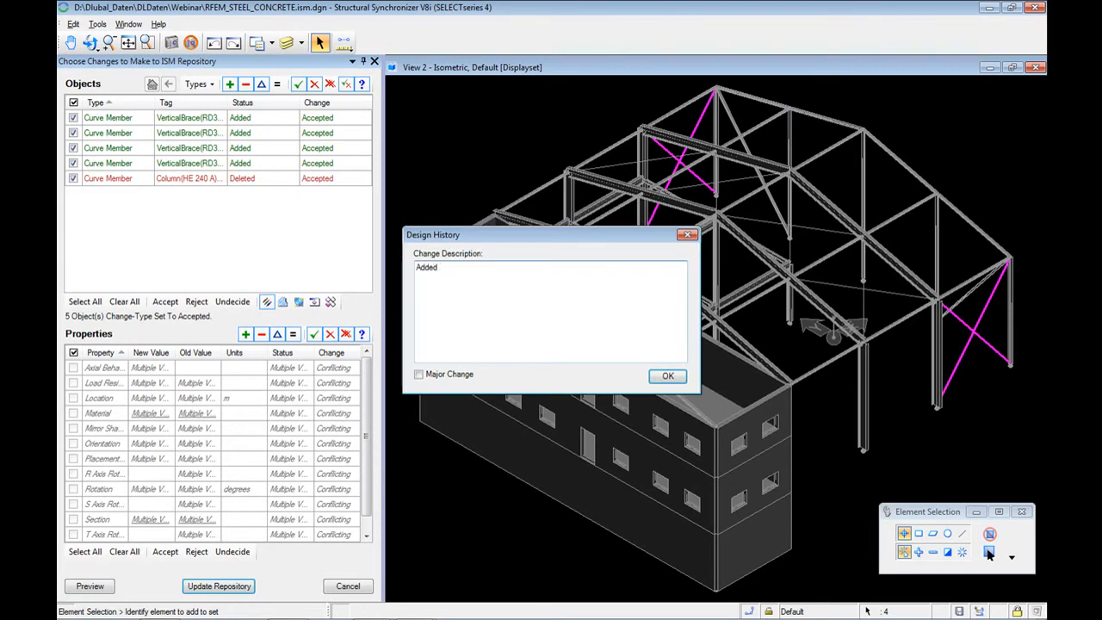
{"action": "type", "text": "g, Removed Column"}
{"action": "left_click", "coordinate": [667, 377]}
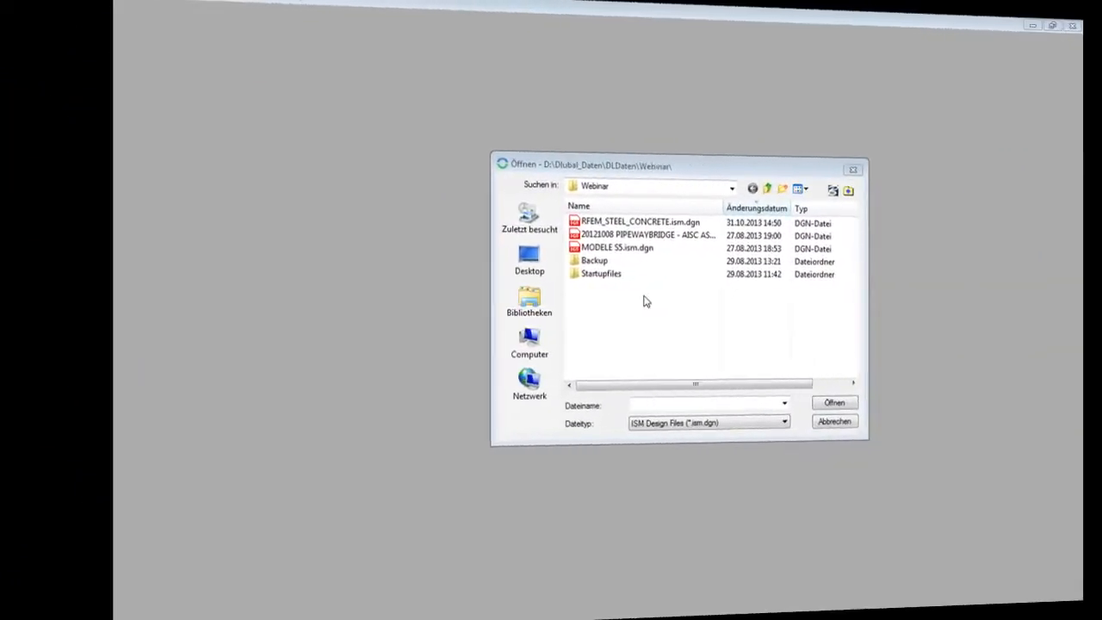
- Open the MODELE S5.ism.dgn repository in Structural Synchronizer and inspect its model from a slightly rotated angle
{"action": "double_click", "coordinate": [556, 248]}
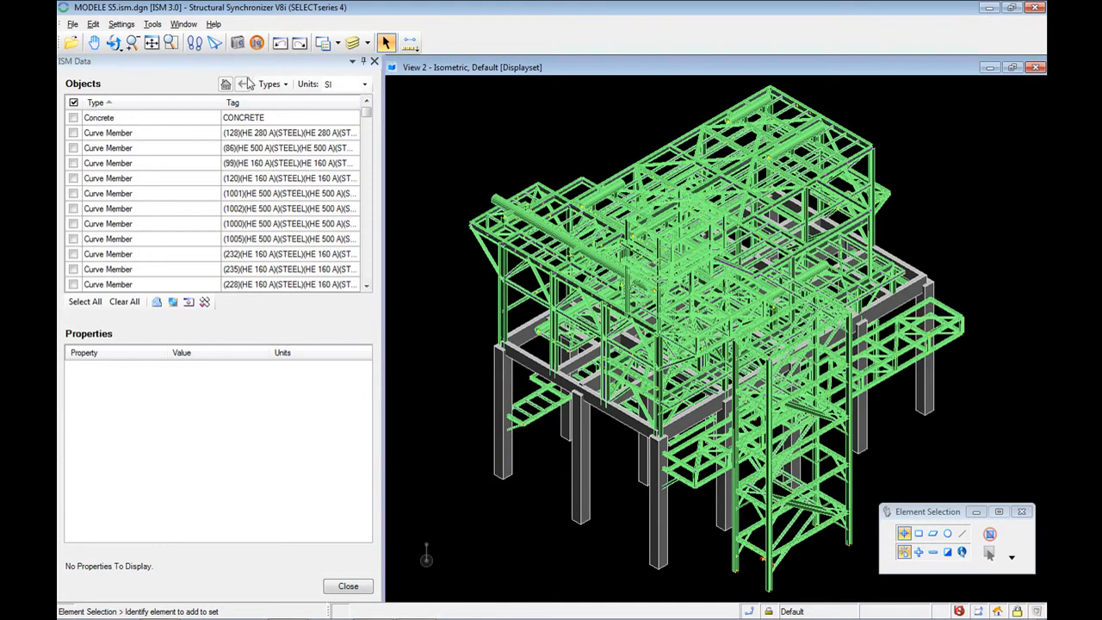
{"action": "left_click", "coordinate": [113, 42]}
{"action": "left_click_drag", "start_coordinate": [452, 373], "coordinate": [475, 340]}
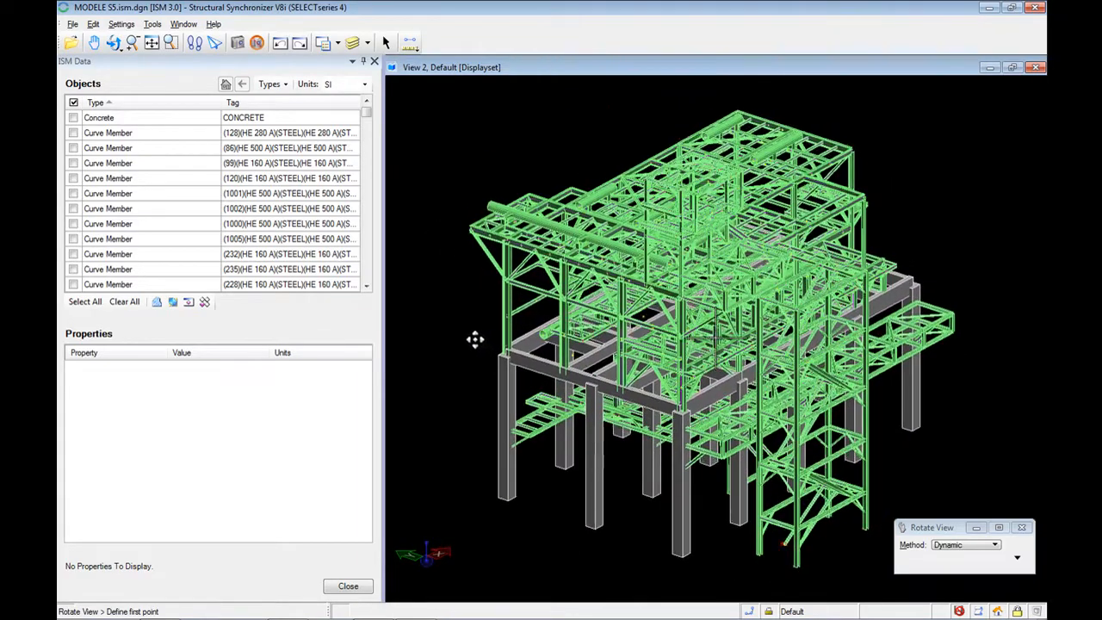
{"action": "right_click", "coordinate": [475, 336]}
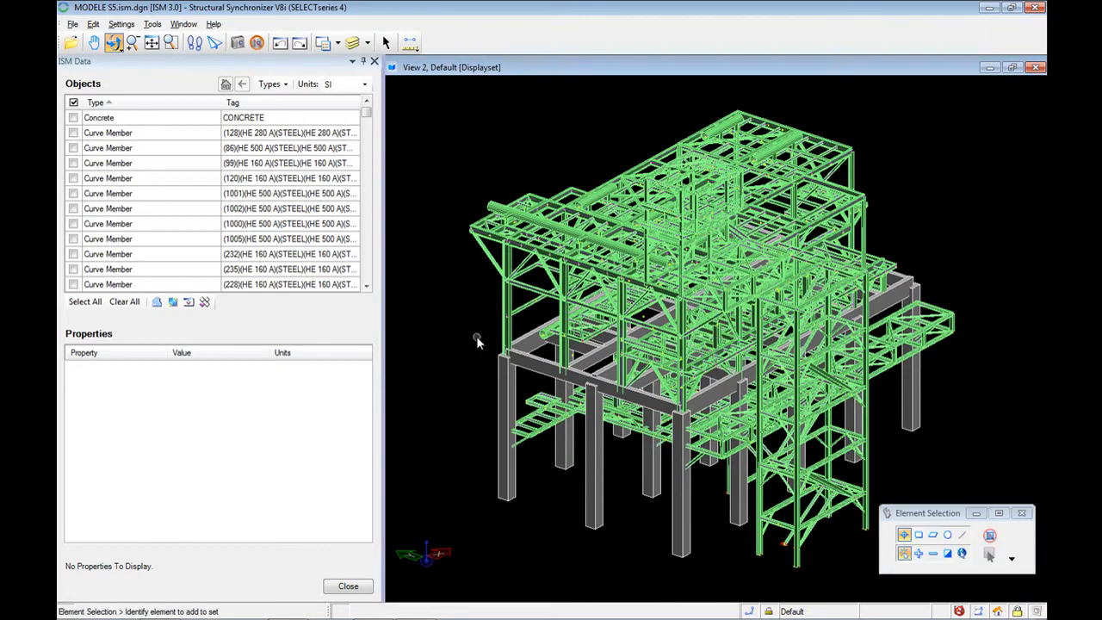
- Switch to RFEM and start importing MODELE S5.ism.dgn in the Bentley ISM format
{"action": "key", "text": "alt+Tab"}
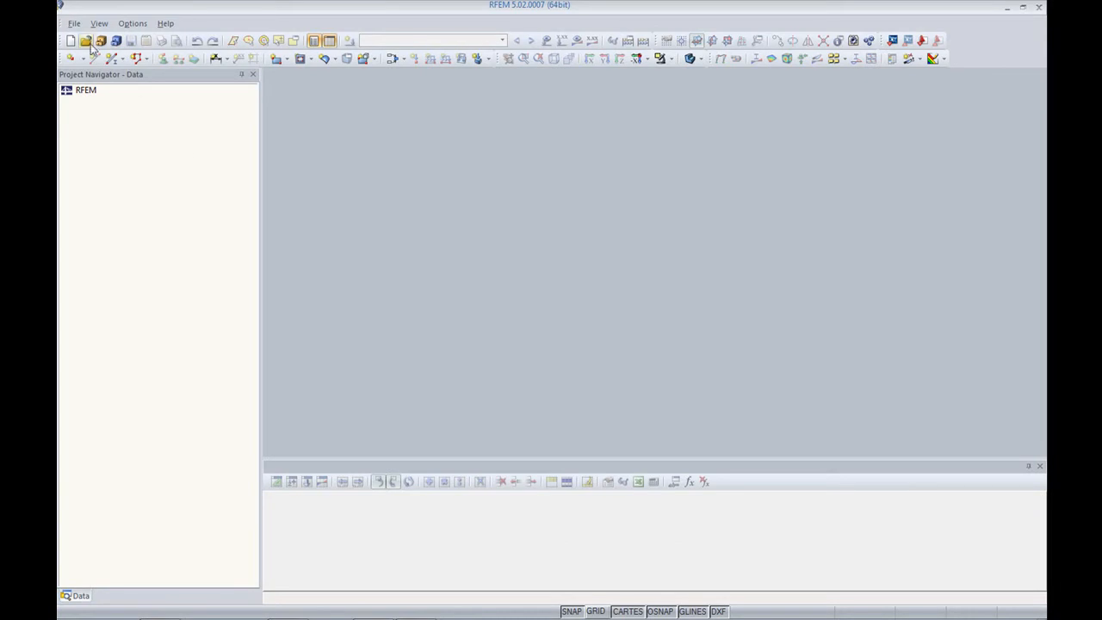
{"action": "left_click", "coordinate": [75, 23]}
{"action": "left_click", "coordinate": [95, 116]}
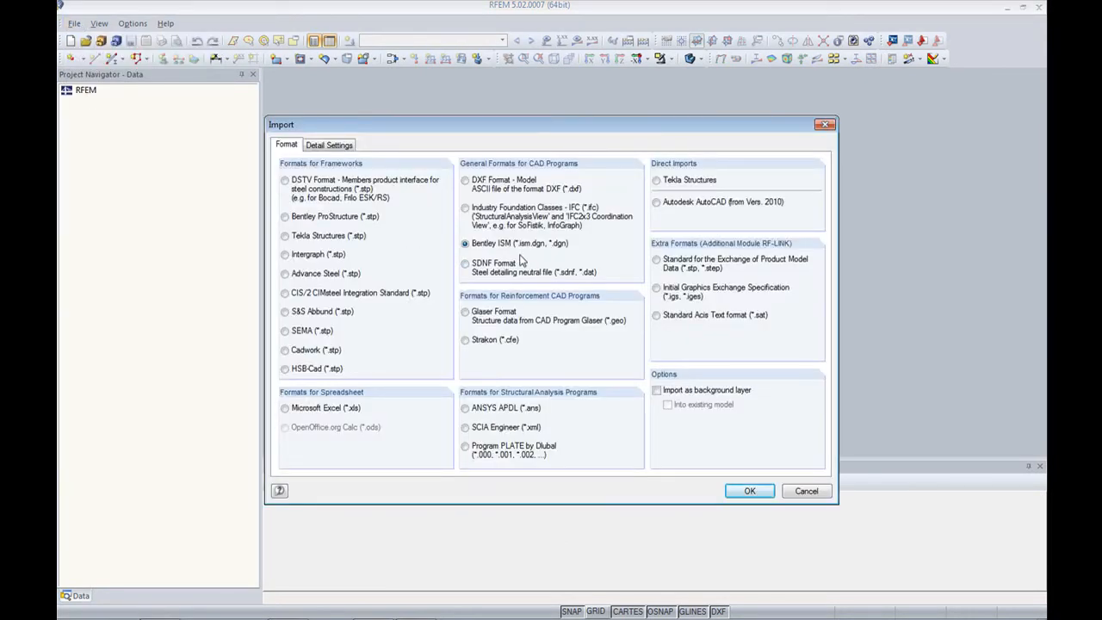
{"action": "left_click", "coordinate": [749, 490]}
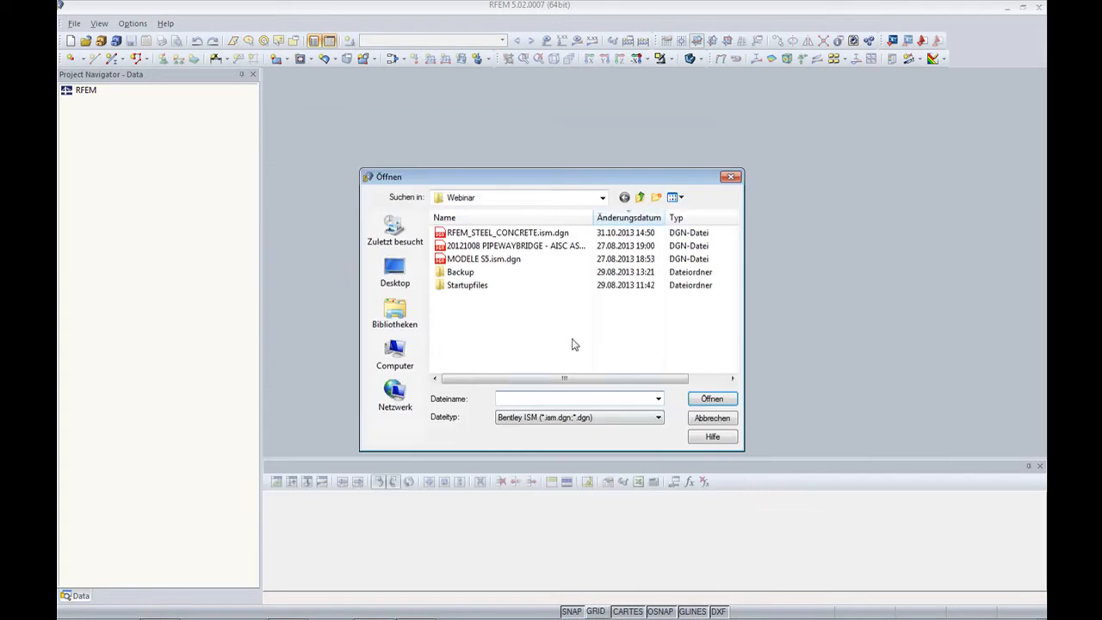
{"action": "left_click", "coordinate": [503, 259]}
{"action": "left_click", "coordinate": [711, 399]}
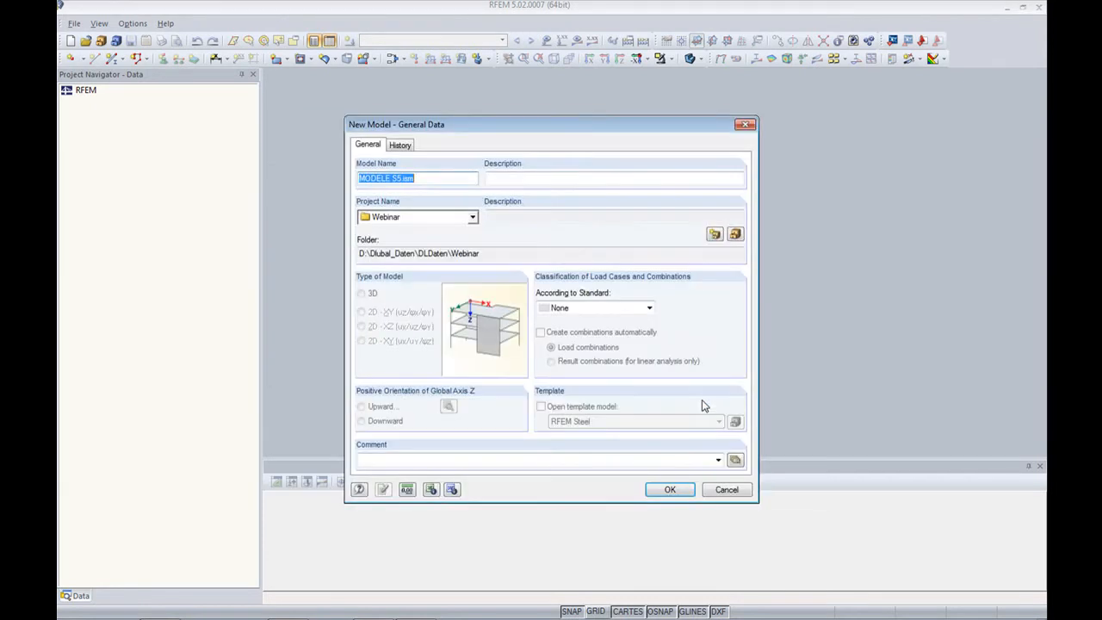
- Name the new model MODELE S5_import.ism and import the analytical model into it, without guidelines
{"action": "left_click", "coordinate": [432, 178]}
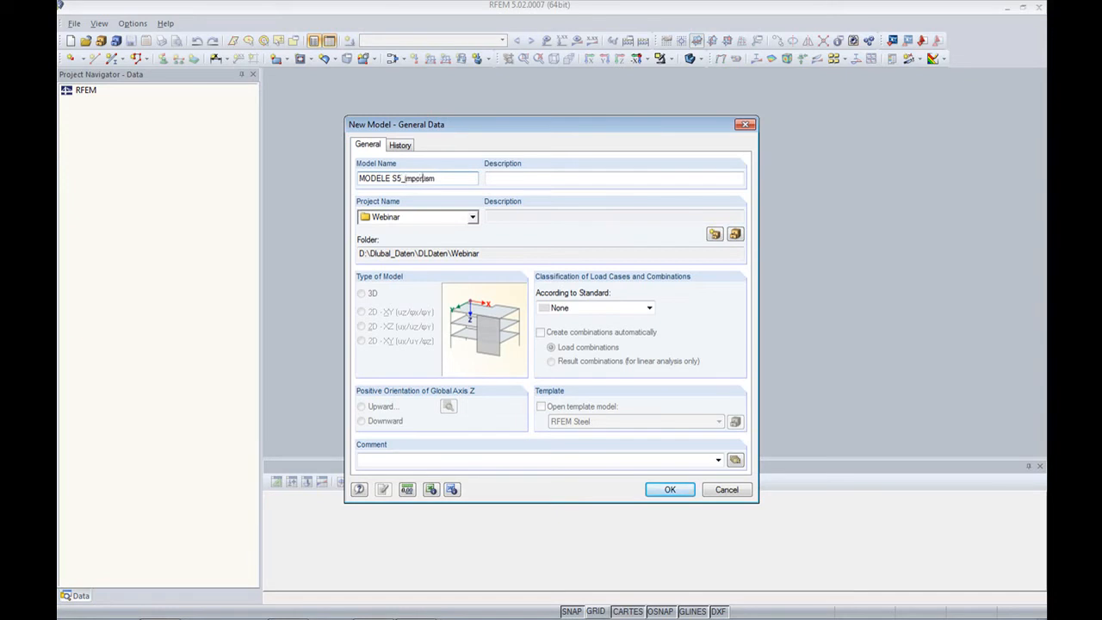
{"action": "left_click", "coordinate": [666, 489]}
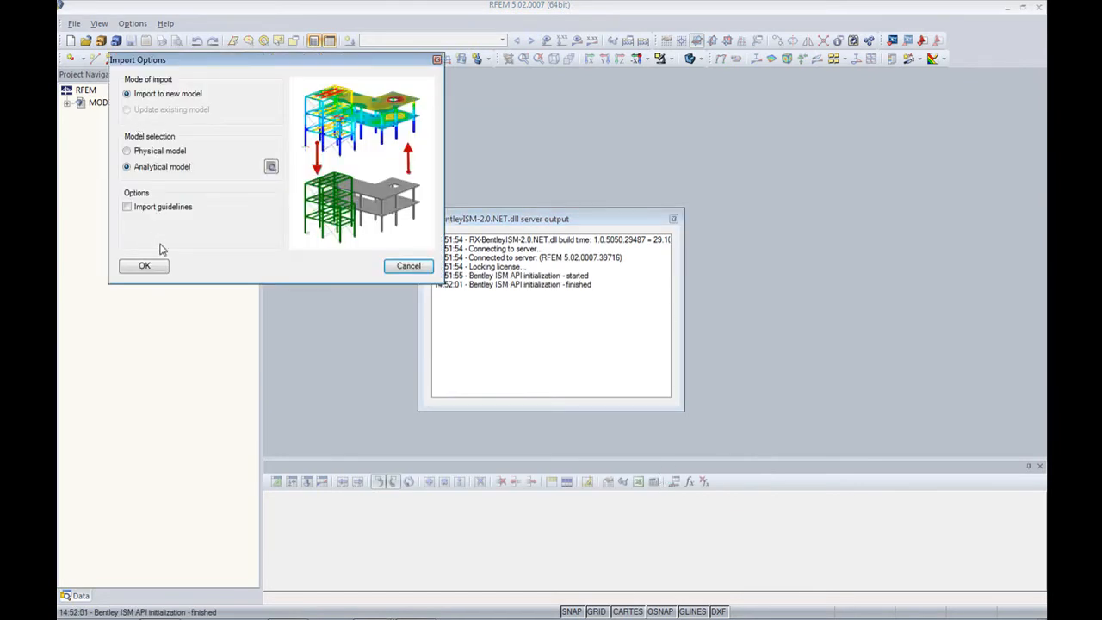
{"action": "left_click", "coordinate": [144, 267]}
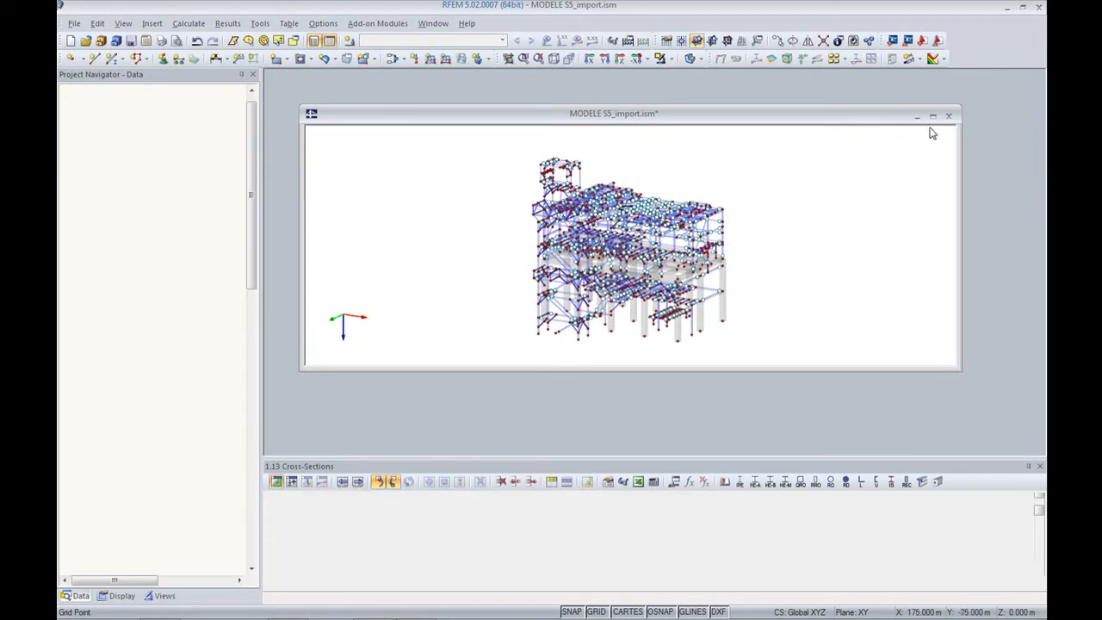
- Maximize the imported model's window, fit the whole structure in view and hide the member end release symbols
{"action": "left_click", "coordinate": [934, 118]}
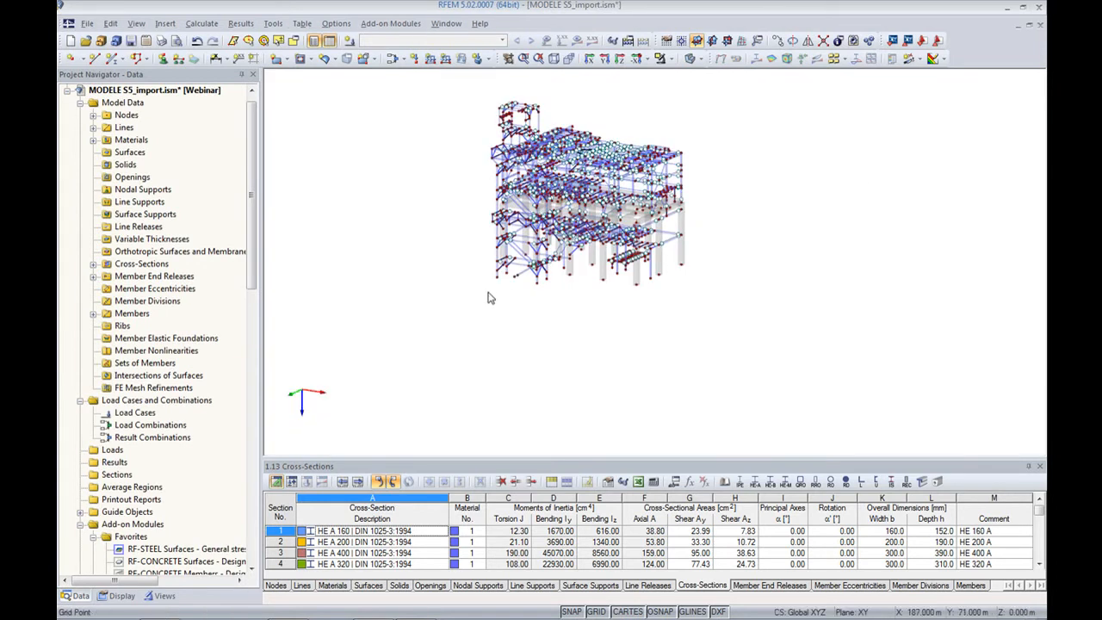
{"action": "key", "text": "F8"}
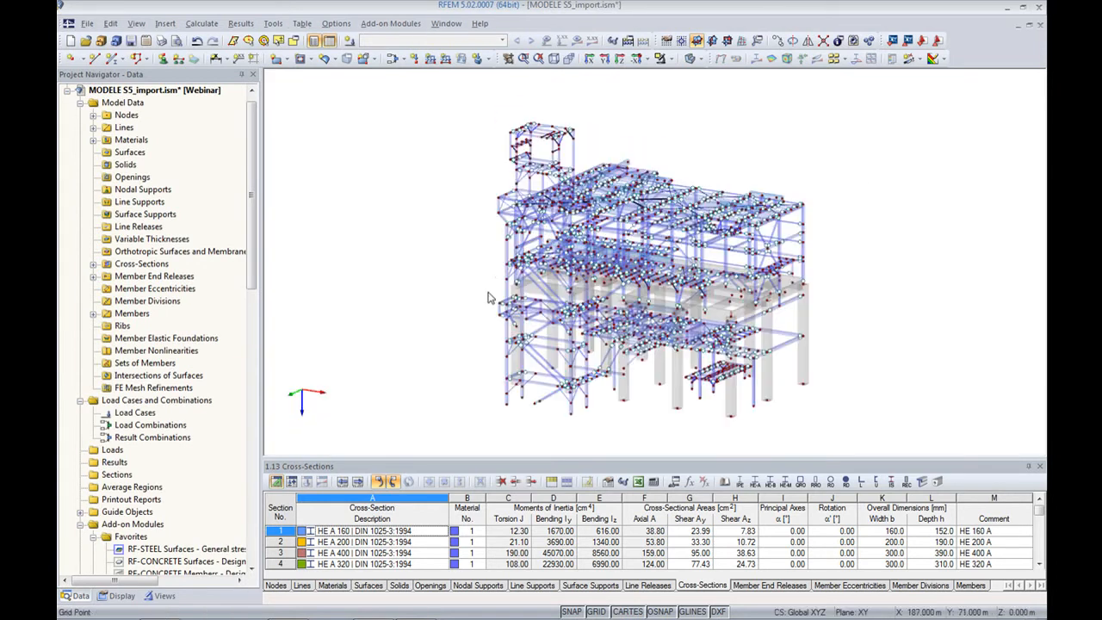
{"action": "left_click", "coordinate": [118, 595]}
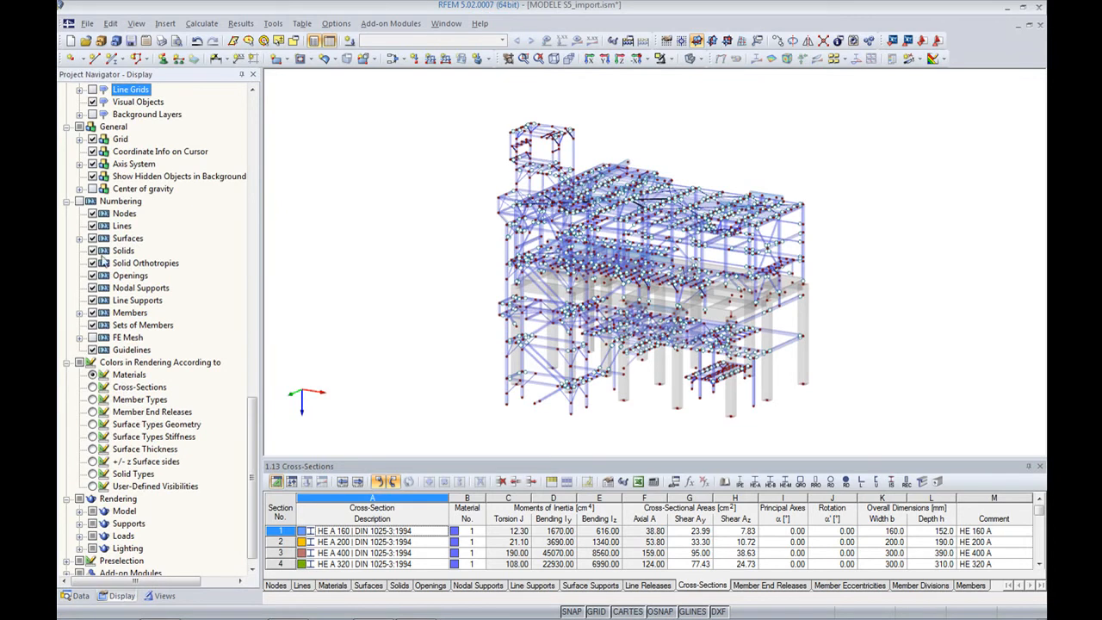
{"action": "scroll", "coordinate": [110, 220], "scroll_direction": "up", "scroll_amount": 15}
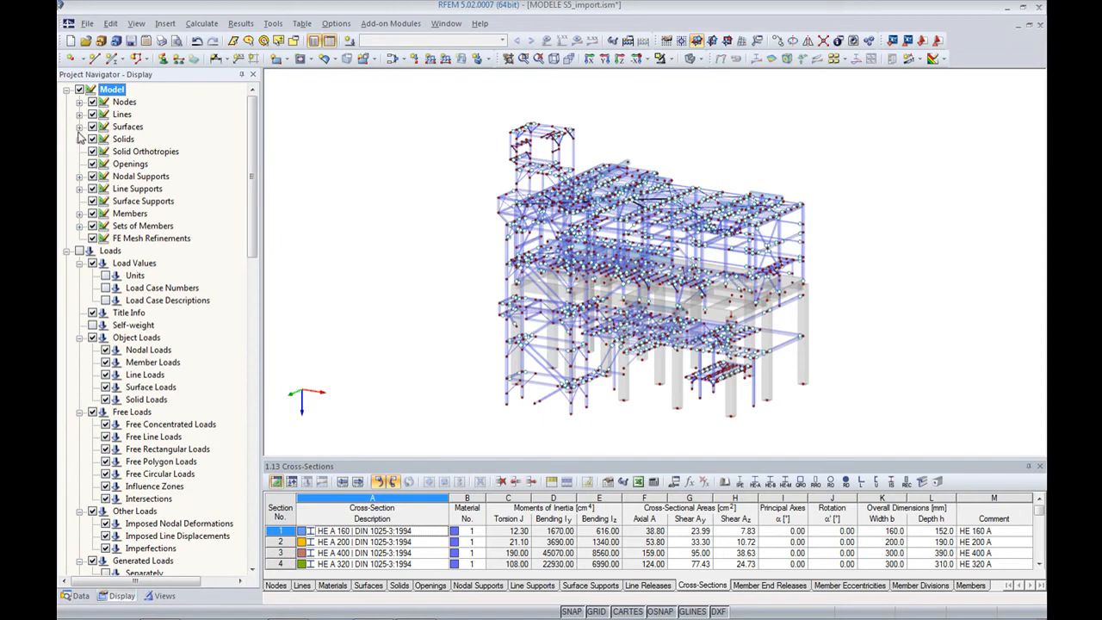
{"action": "left_click", "coordinate": [80, 213]}
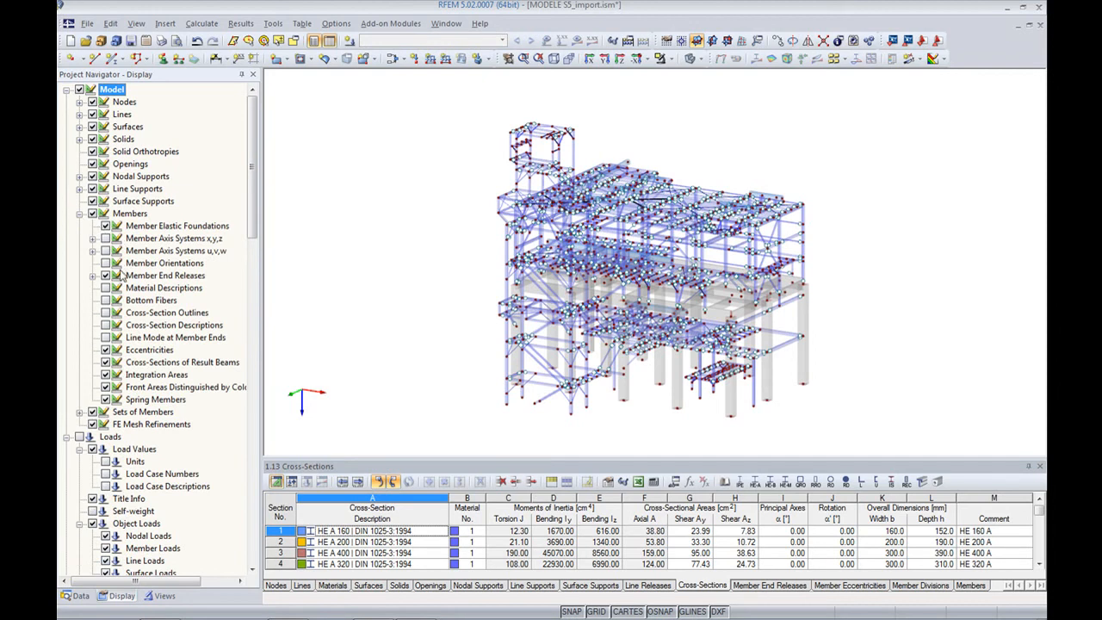
{"action": "left_click", "coordinate": [105, 277]}
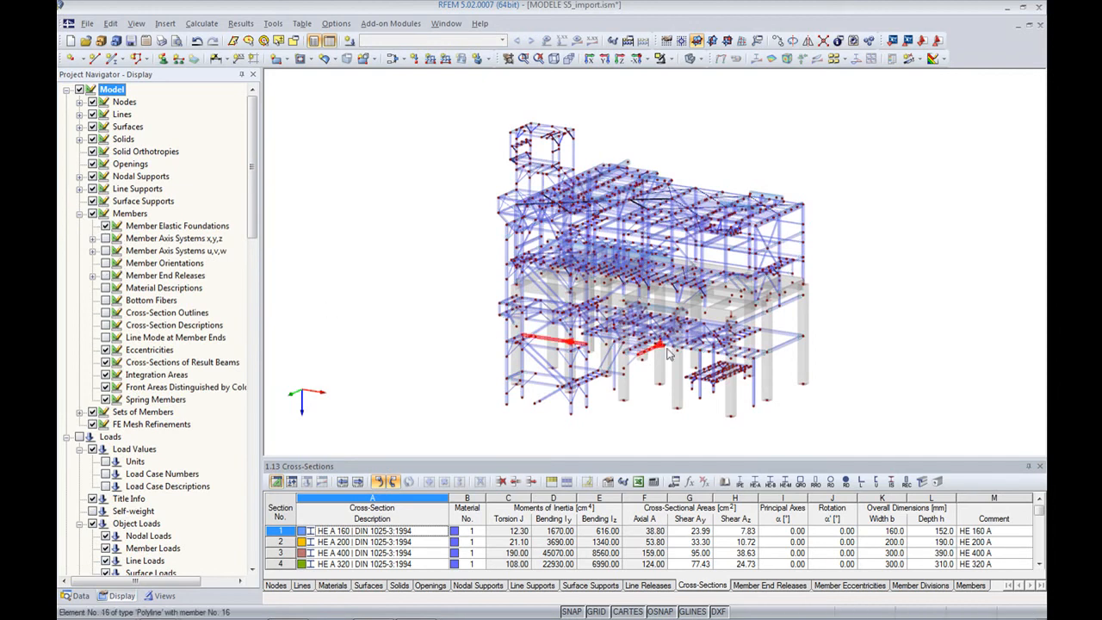
- Colour the rendered model according to cross-sections and display it as solid instead of wireframe or transparent
{"action": "scroll", "coordinate": [199, 426], "scroll_direction": "down", "scroll_amount": 18}
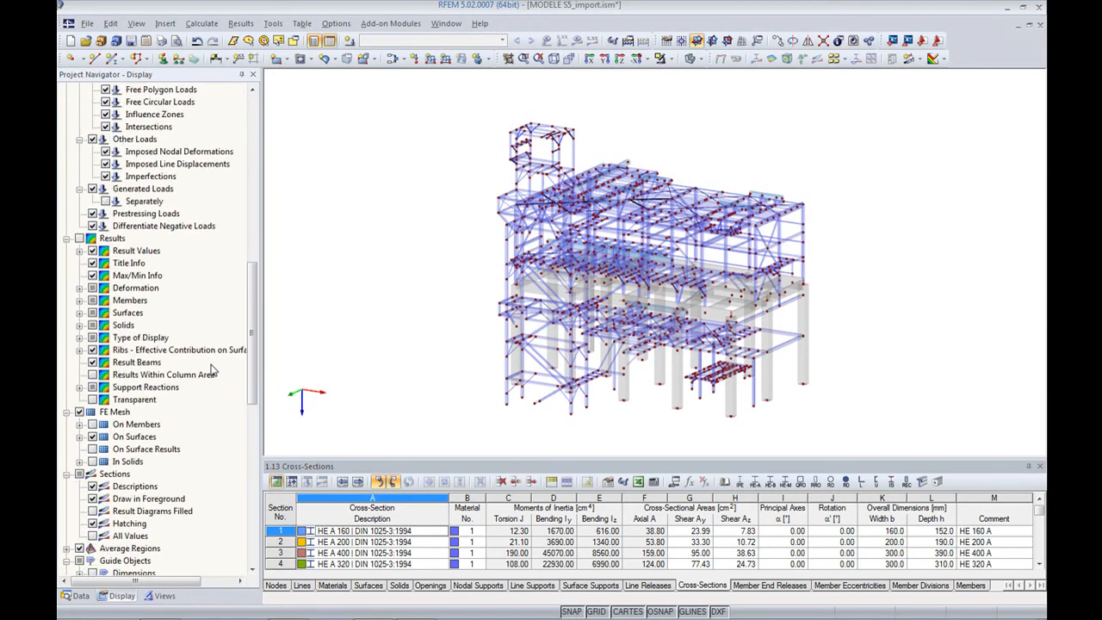
{"action": "scroll", "coordinate": [211, 370], "scroll_direction": "down", "scroll_amount": 11}
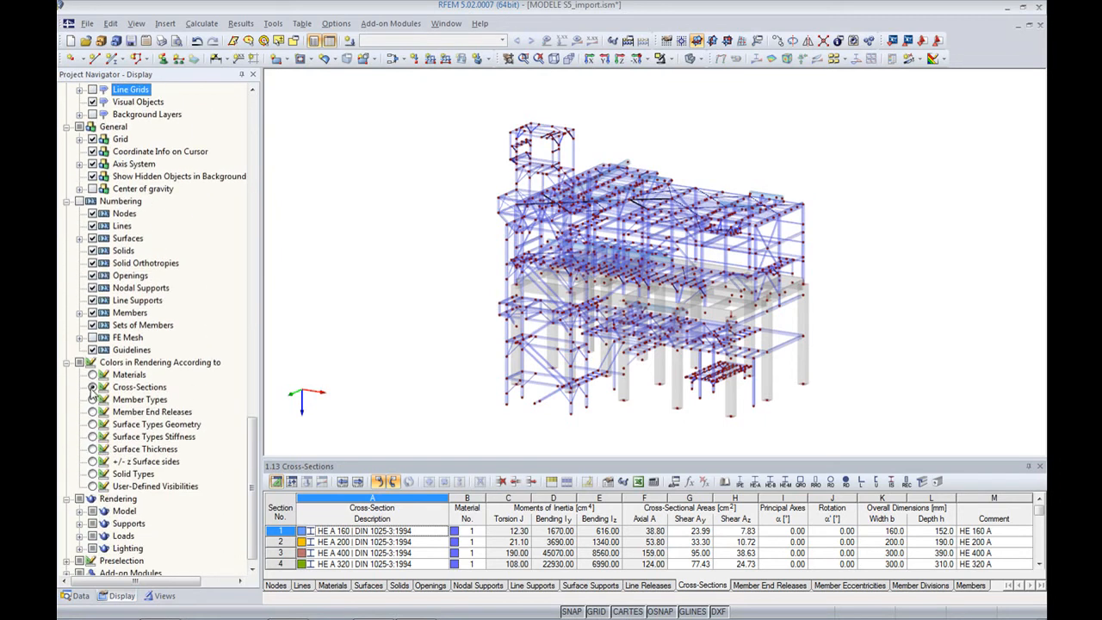
{"action": "left_click", "coordinate": [92, 387]}
{"action": "left_click", "coordinate": [690, 59]}
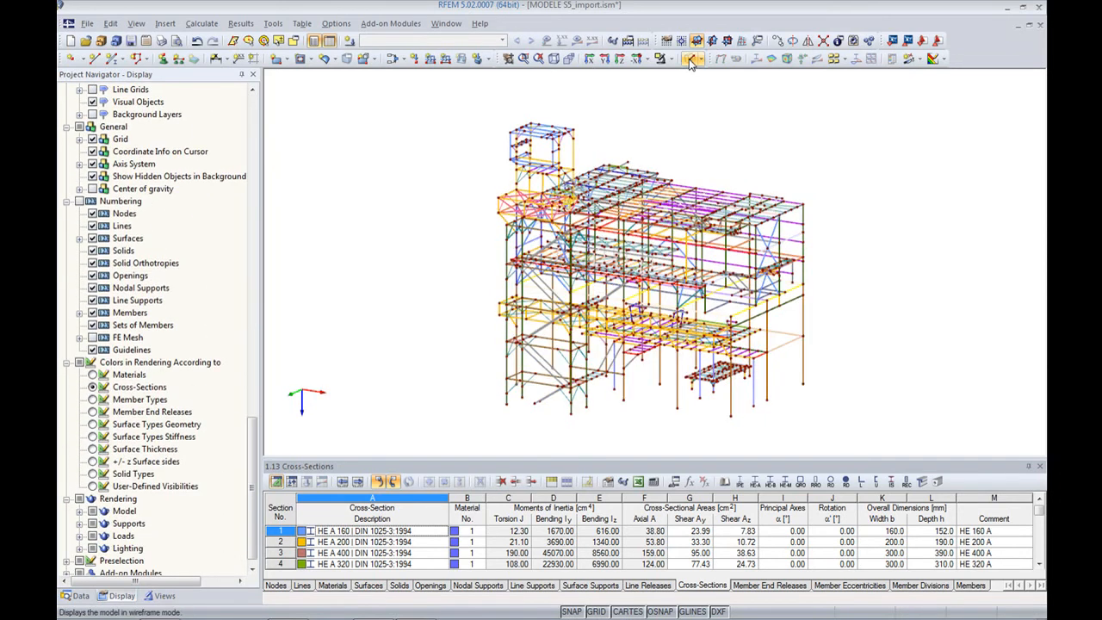
{"action": "left_click", "coordinate": [689, 58]}
- Examine the imported building's columns, wall bracing and platforms up close and from different angles
{"action": "middle_click_drag", "start_coordinate": [864, 280], "coordinate": [406, 309], "text": "ctrl"}
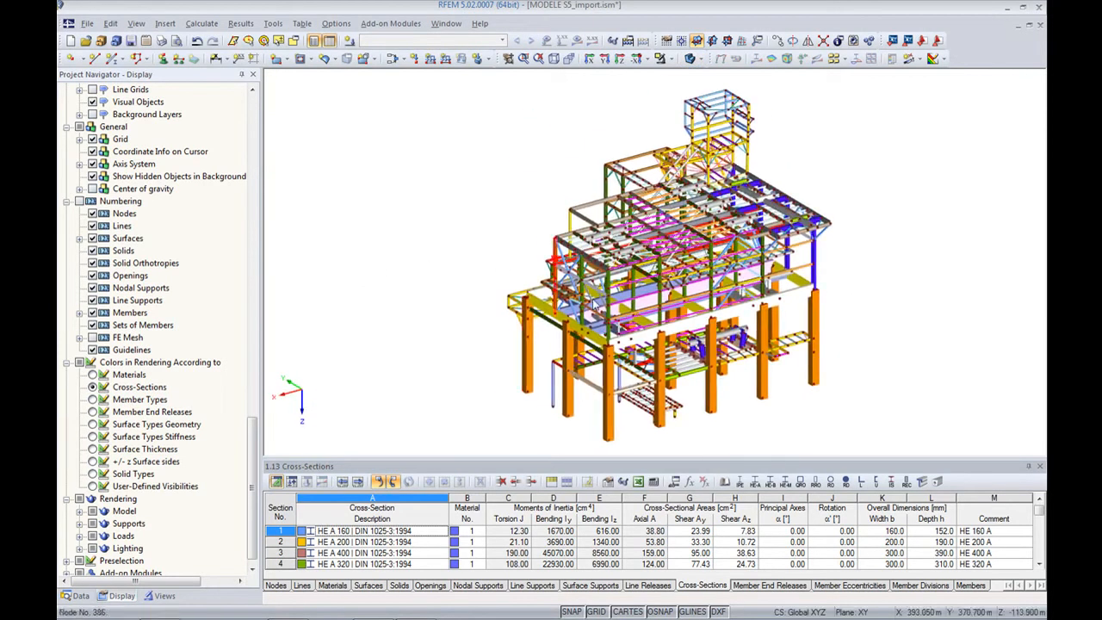
{"action": "scroll", "coordinate": [613, 293], "scroll_direction": "up", "scroll_amount": 3}
{"action": "scroll", "coordinate": [613, 293], "scroll_direction": "up", "scroll_amount": 3}
{"action": "scroll", "coordinate": [733, 331], "scroll_direction": "up", "scroll_amount": 3}
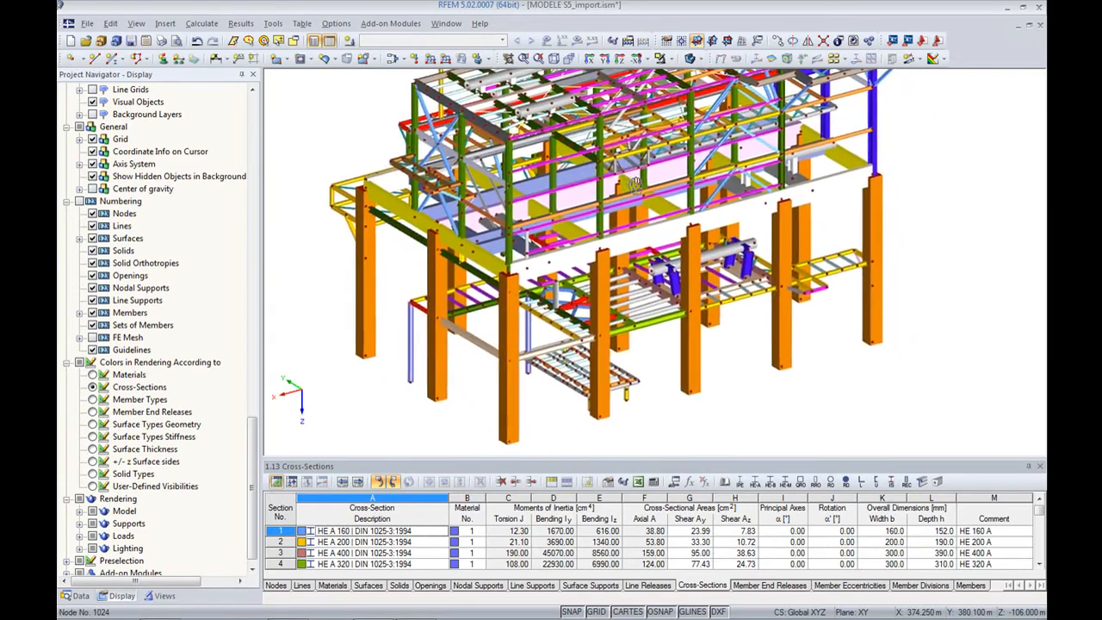
{"action": "middle_click_drag", "start_coordinate": [733, 332], "coordinate": [699, 303], "text": "ctrl"}
{"action": "scroll", "coordinate": [699, 303], "scroll_direction": "down", "scroll_amount": 2}
{"action": "scroll", "coordinate": [661, 339], "scroll_direction": "down", "scroll_amount": 2}
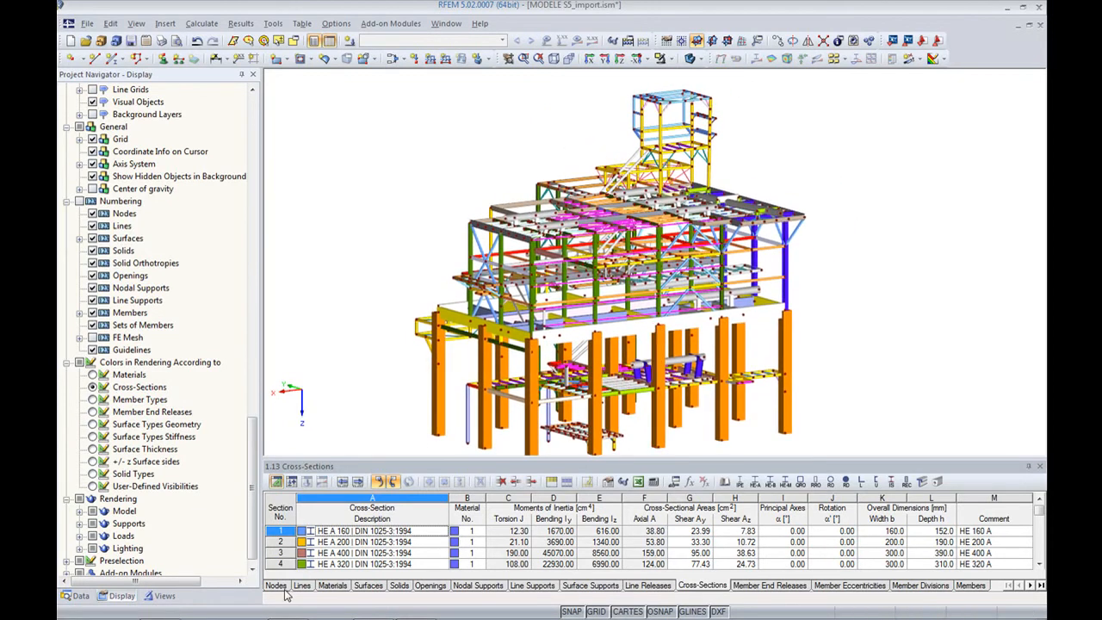
- Check in the materials table which members use the DUMMY, Steel S 235 and Concrete C30/37 materials
{"action": "left_click", "coordinate": [332, 585]}
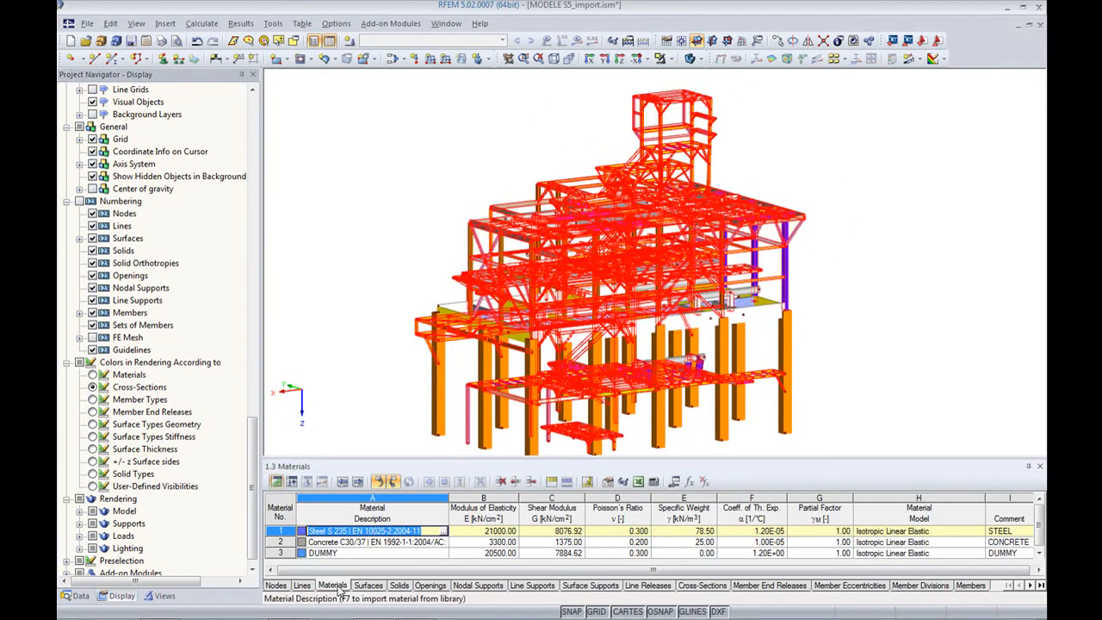
{"action": "left_click", "coordinate": [376, 553]}
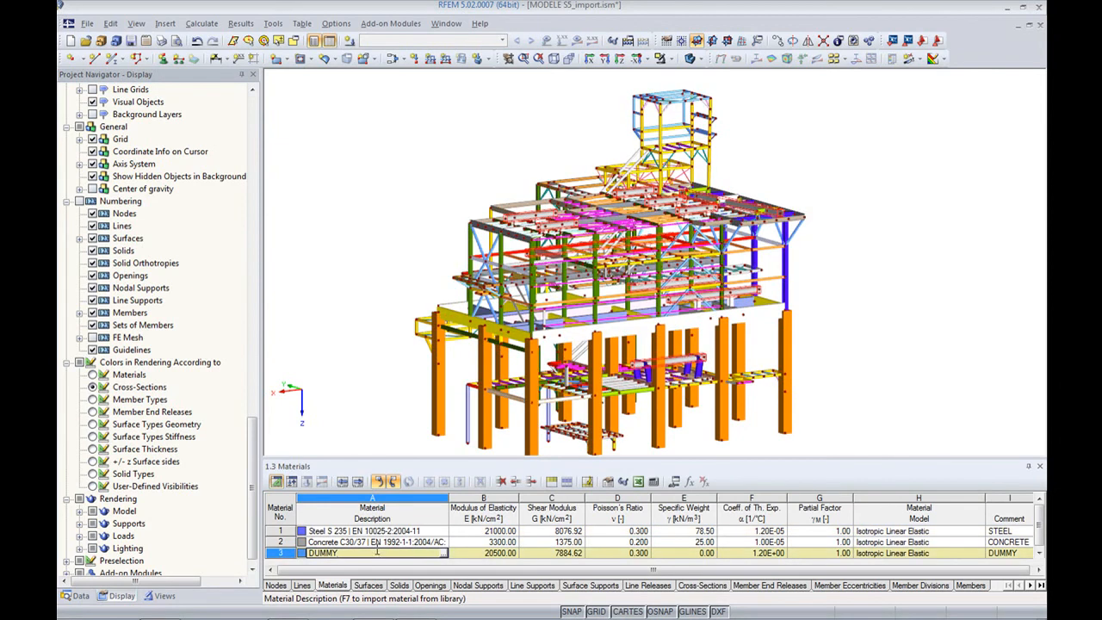
{"action": "middle_click_drag", "start_coordinate": [804, 356], "coordinate": [771, 346], "text": "ctrl"}
{"action": "left_click", "coordinate": [357, 530]}
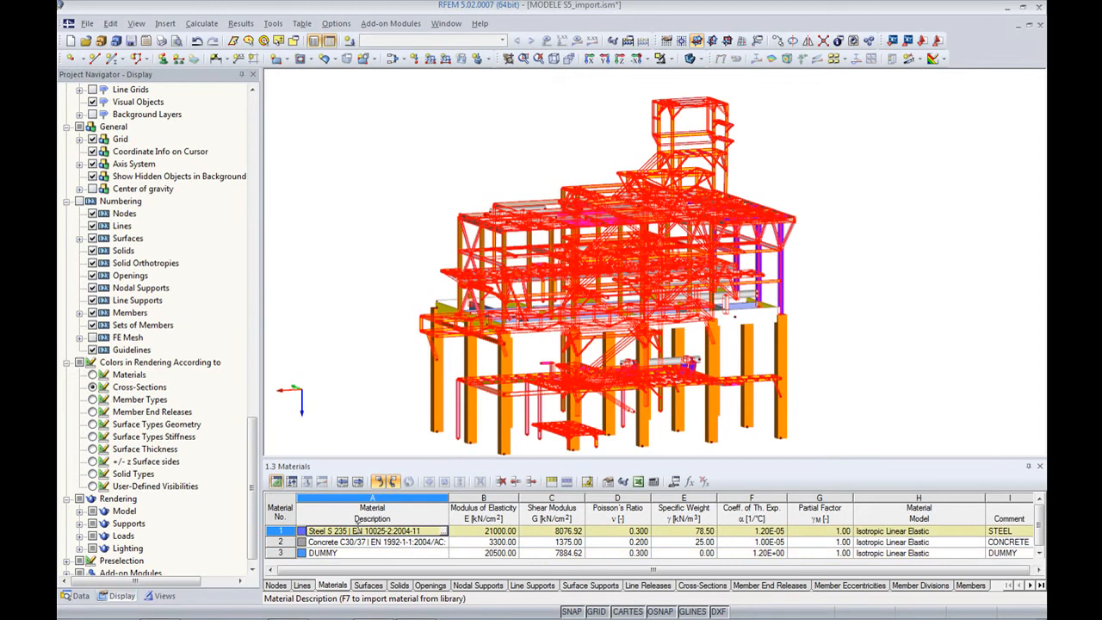
{"action": "left_click", "coordinate": [358, 542]}
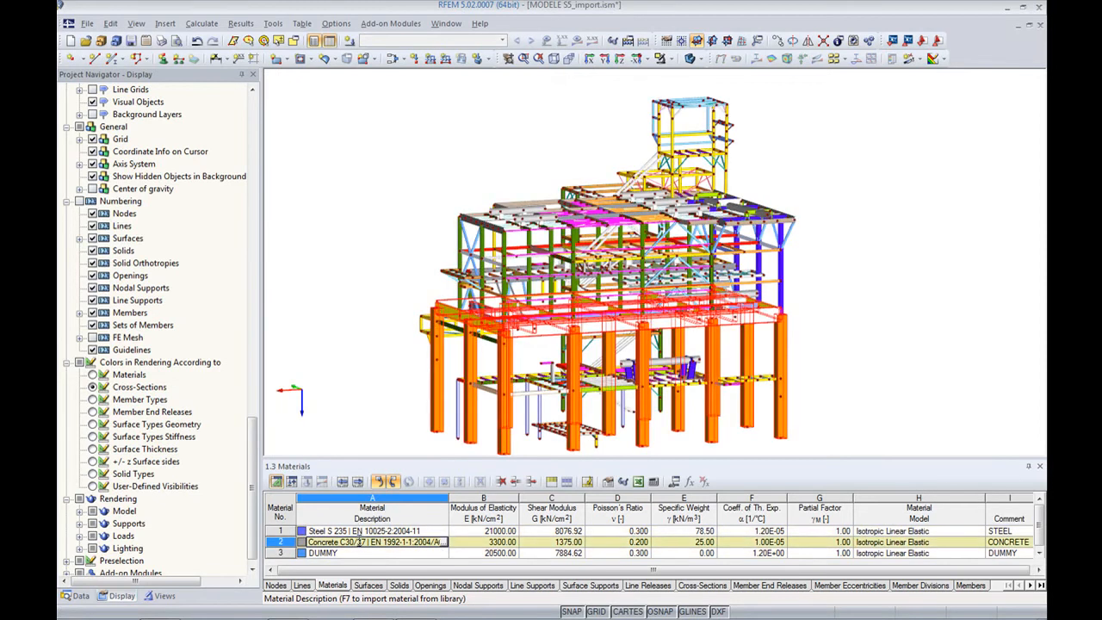
{"action": "left_click", "coordinate": [381, 373]}
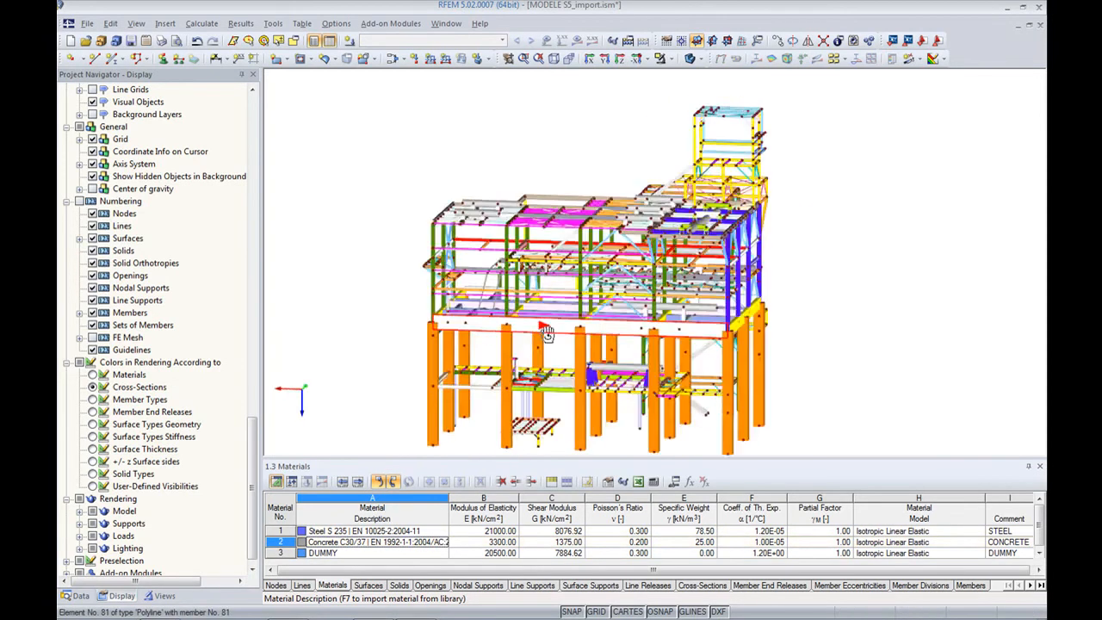